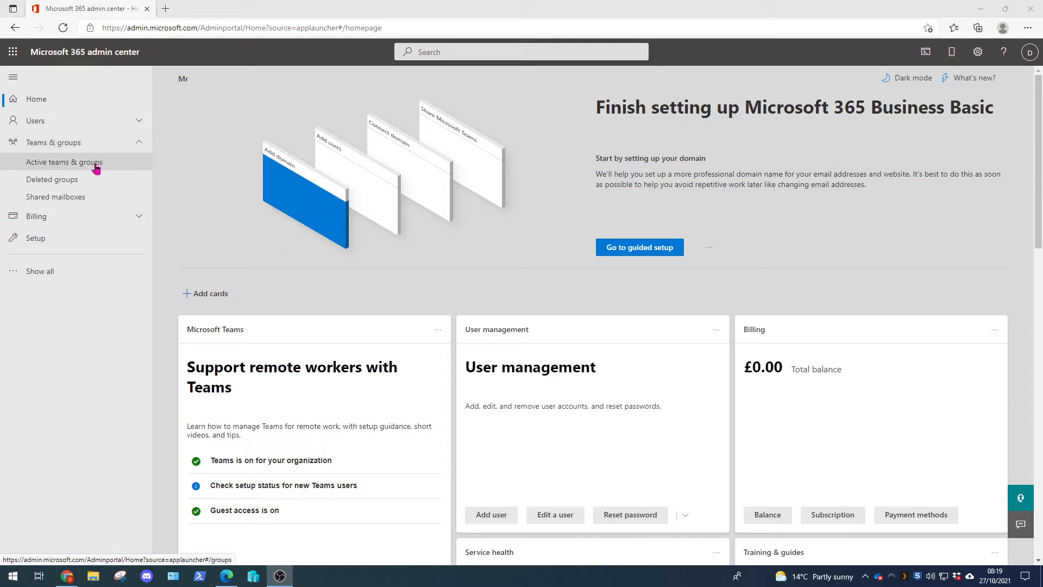
From the active teams and groups list, start a new Microsoft 365 group named ocnm365group without a description
left_click(96, 167)
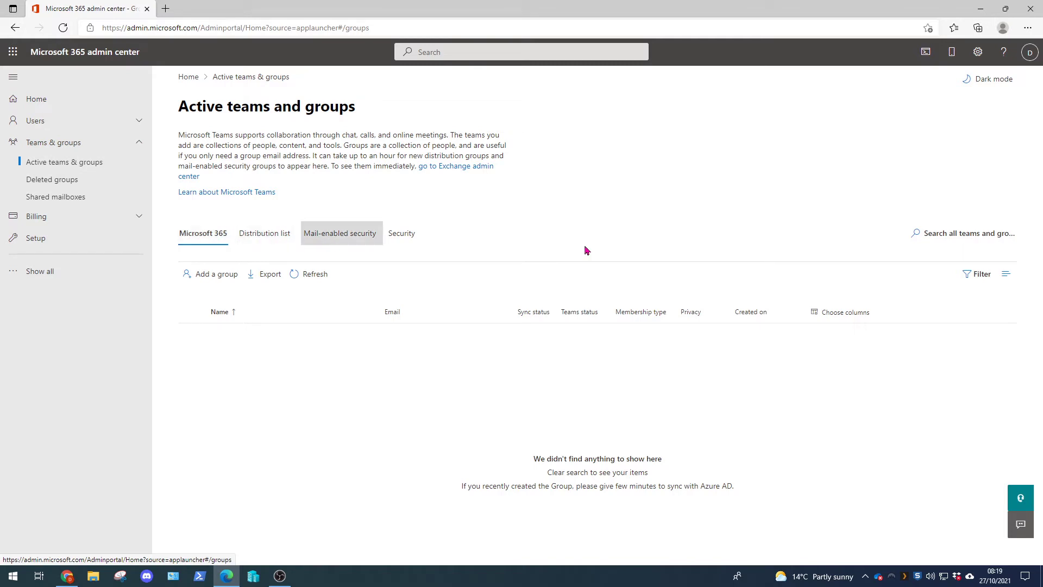
key("alt+Tab")
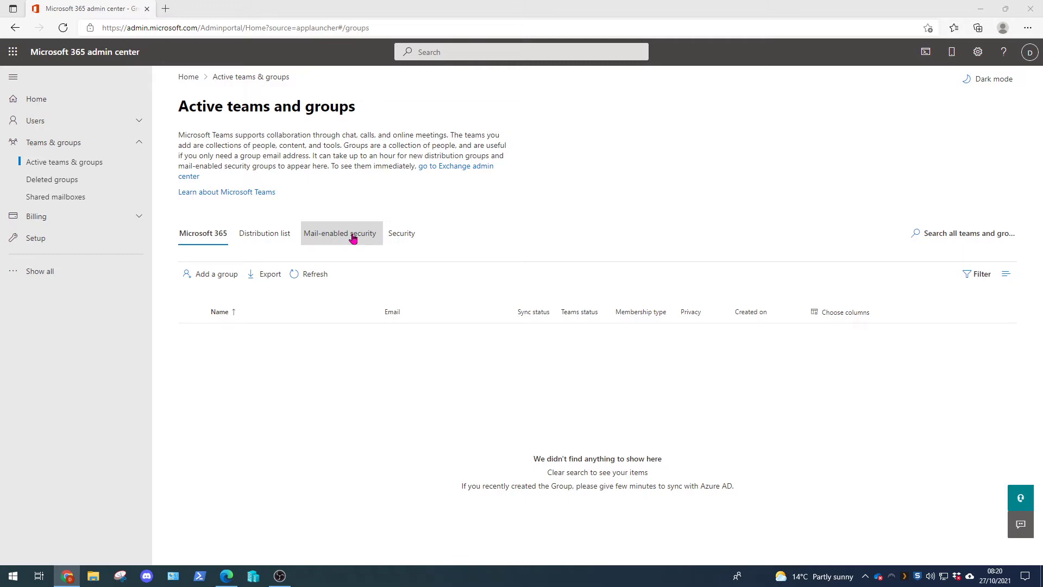
left_click(207, 277)
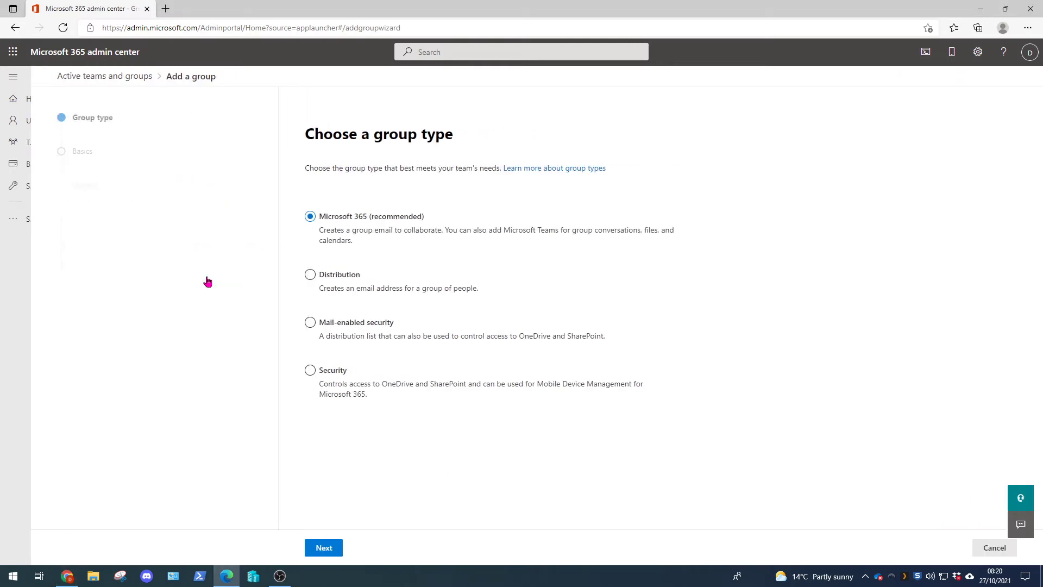
left_click(322, 549)
left_click(357, 229)
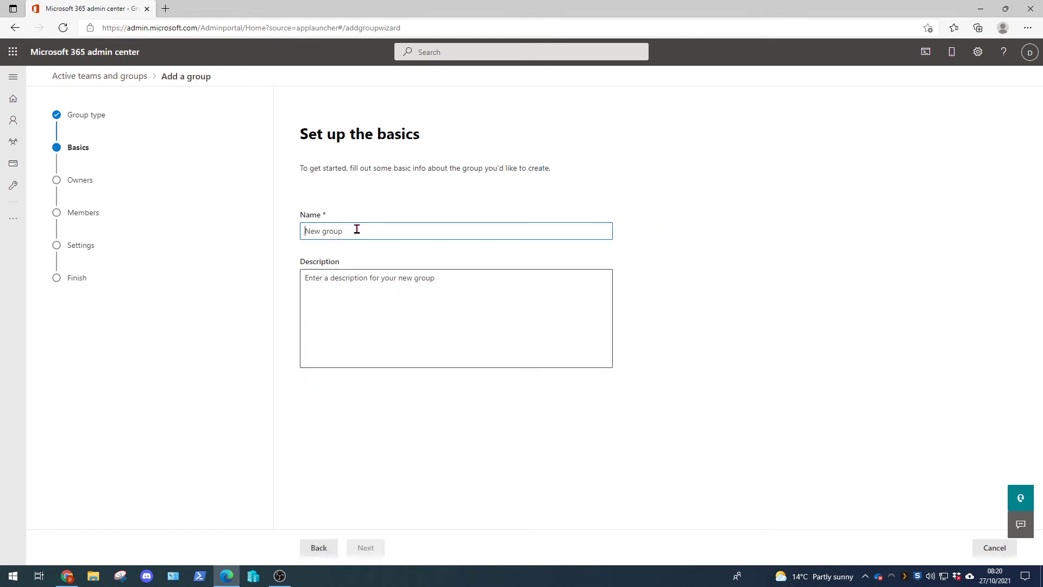
type("ocnm365group")
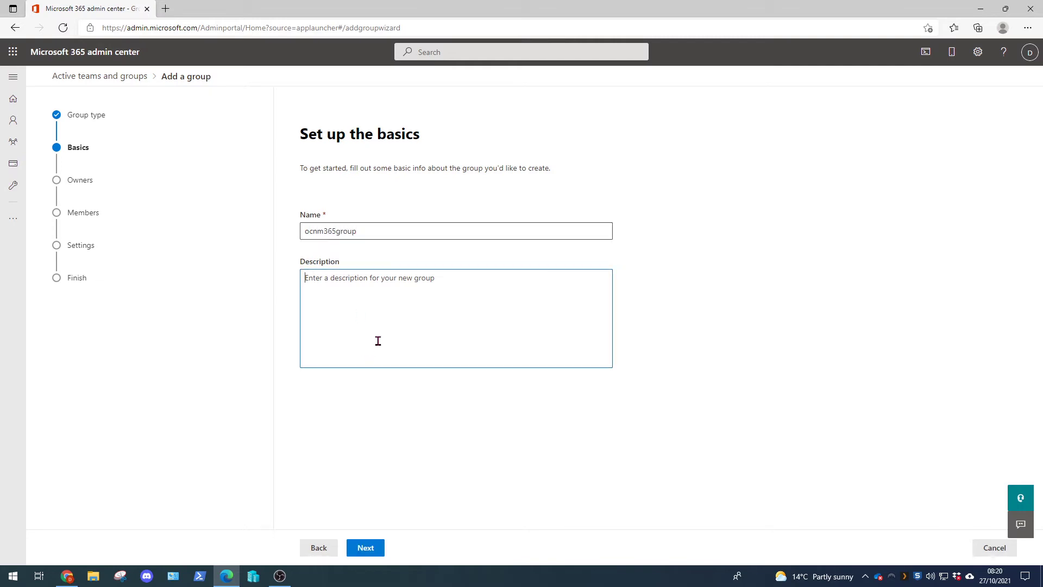
left_click(365, 548)
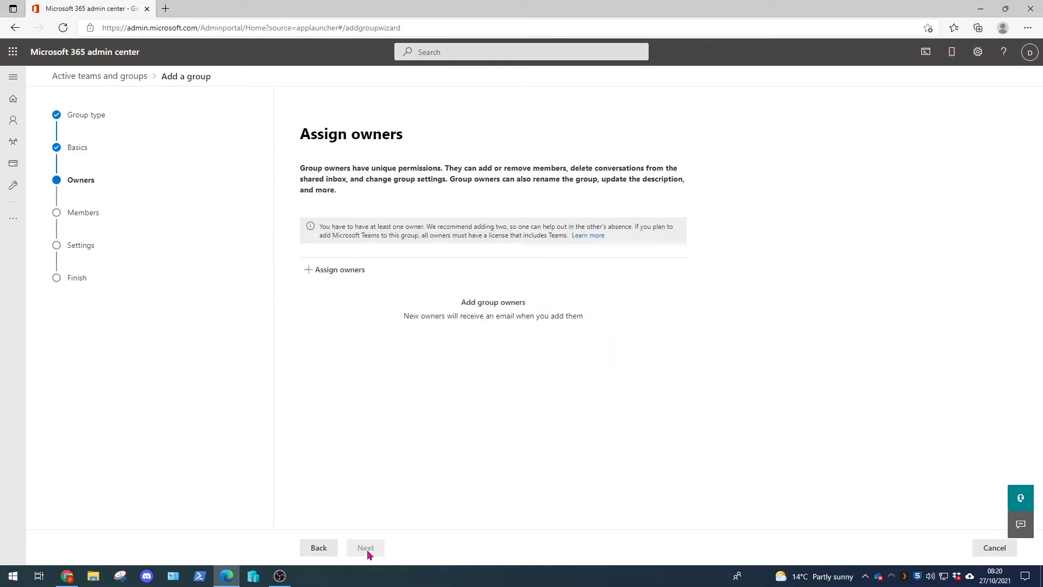
Assign the fourth listed user as the group's owner and continue to the members stage
left_click(328, 272)
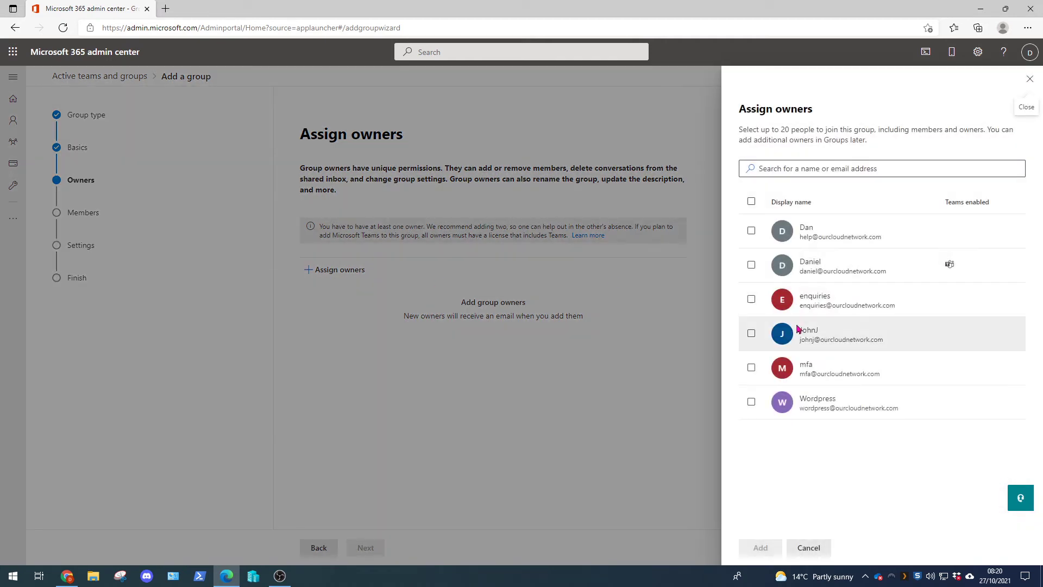
left_click(753, 335)
left_click(754, 340)
left_click(762, 547)
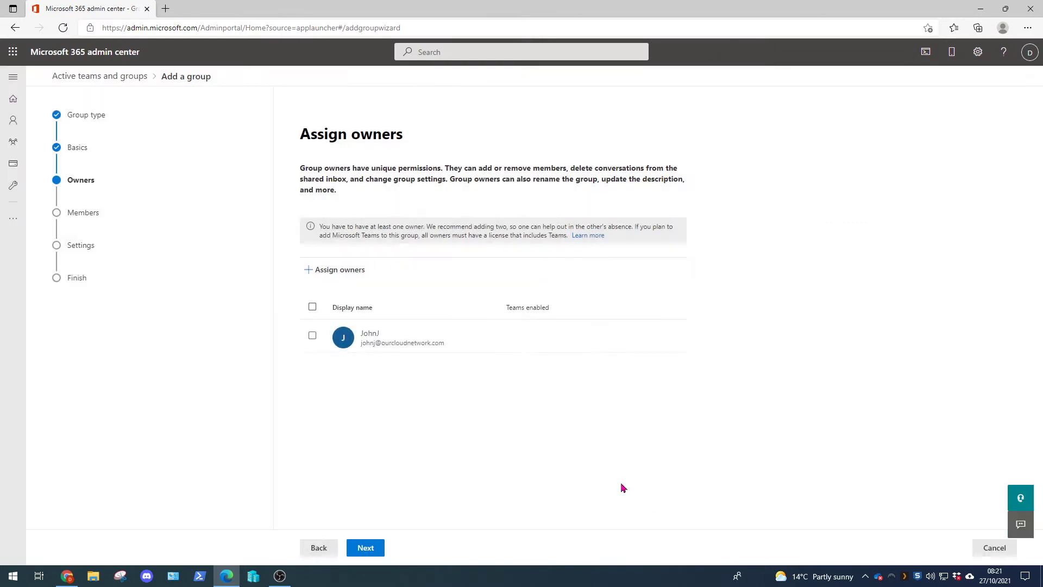
left_click(375, 547)
Add the same user who owns the group as its member and continue to the group settings
left_click(338, 241)
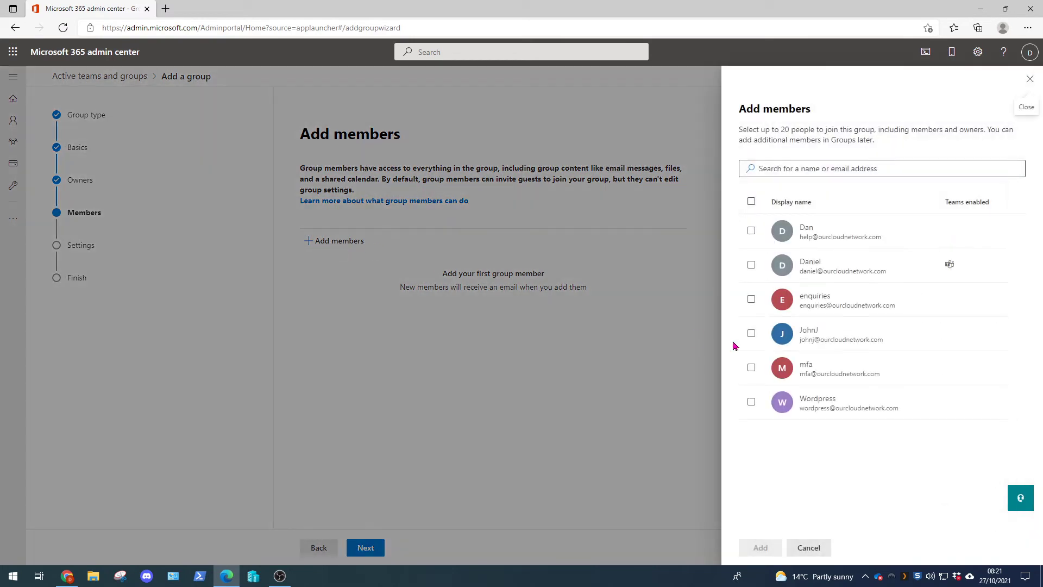
left_click(810, 336)
left_click(761, 546)
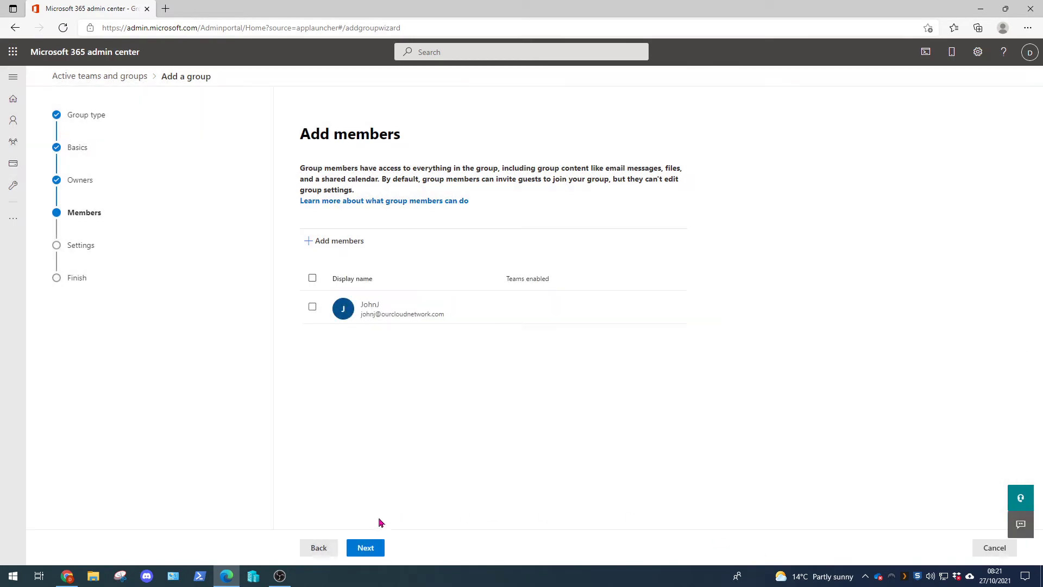
left_click(366, 548)
Set the group's email alias to match its name and its privacy to Private
left_click(362, 254)
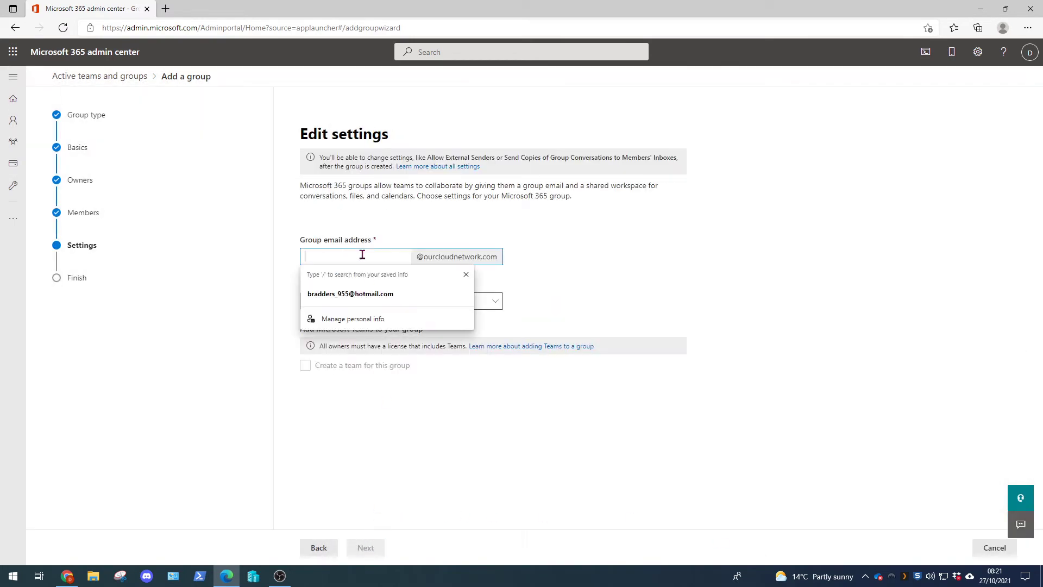
type("o")
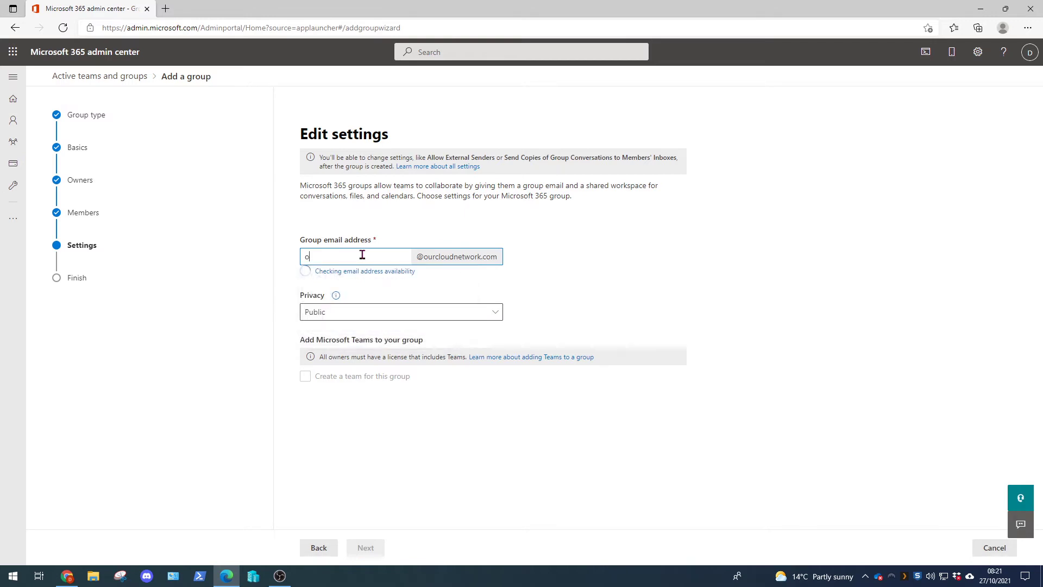
type("cnm365griou")
key("BackSpace")
key("BackSpace")
key("BackSpace")
type("oup")
left_click(318, 303)
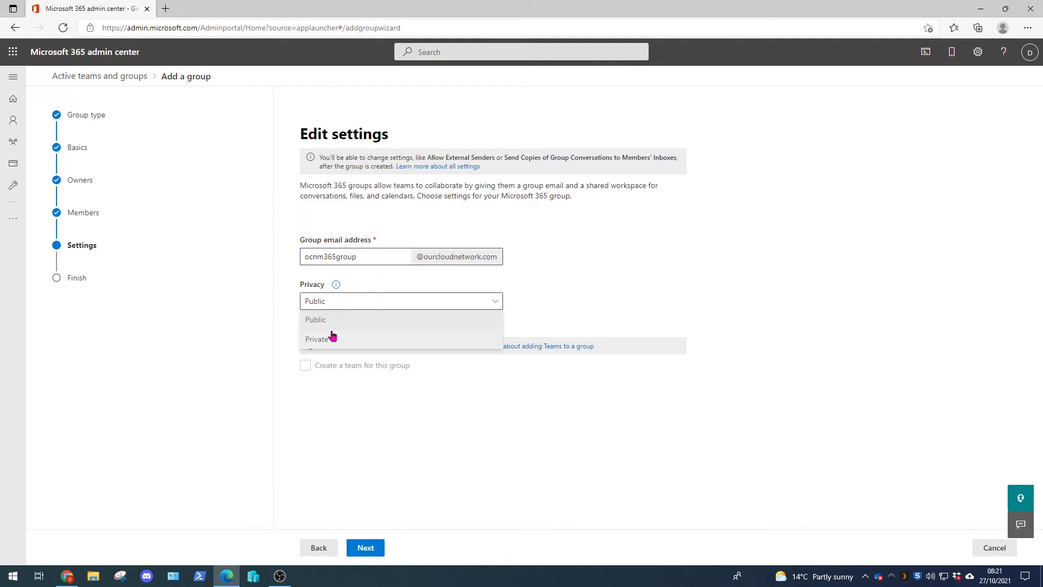
left_click(331, 338)
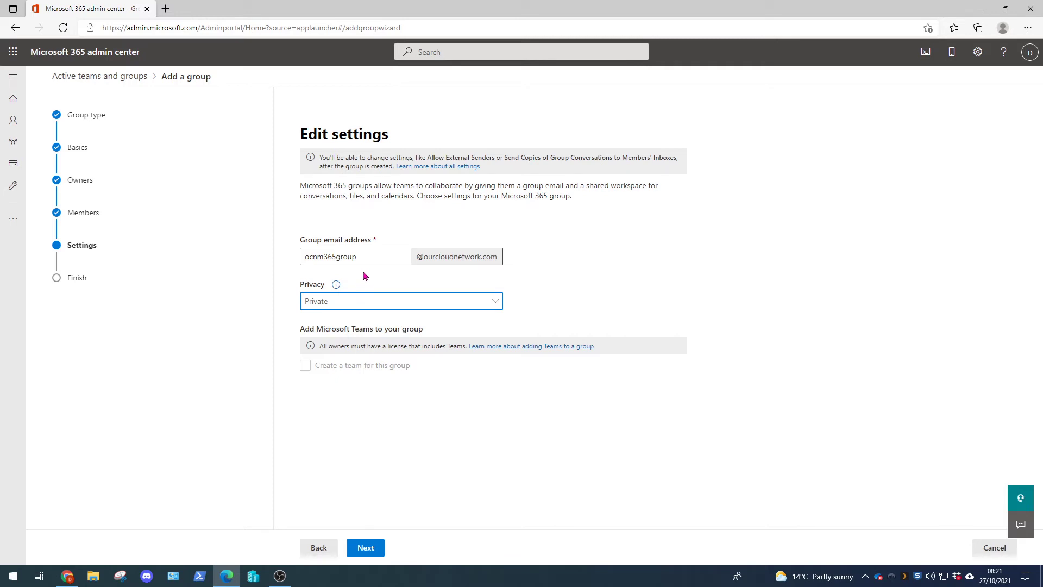
left_click(373, 547)
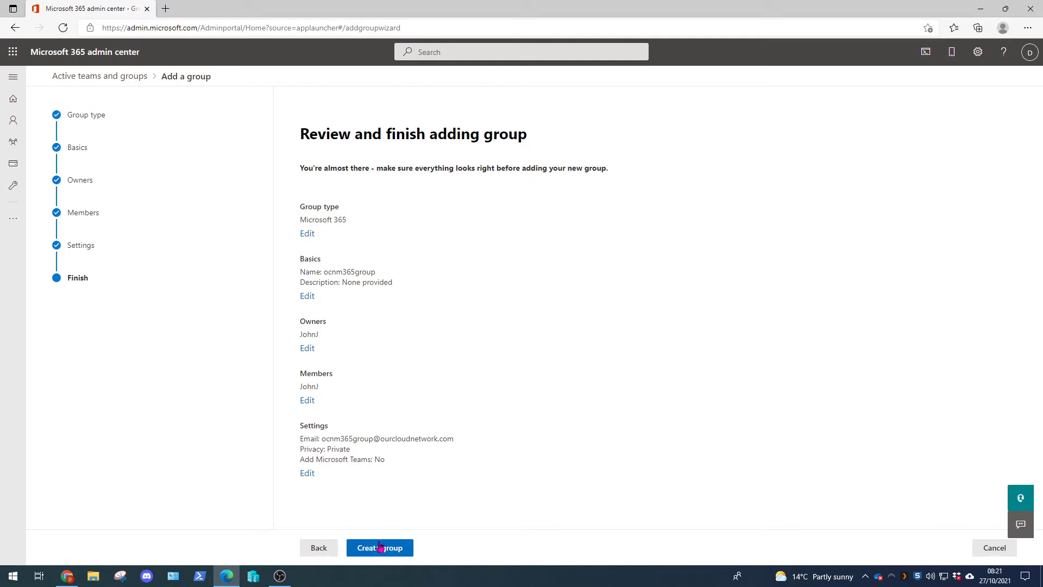
Recheck the group's settings and create the Microsoft 365 group, closing the wizard
left_click(315, 548)
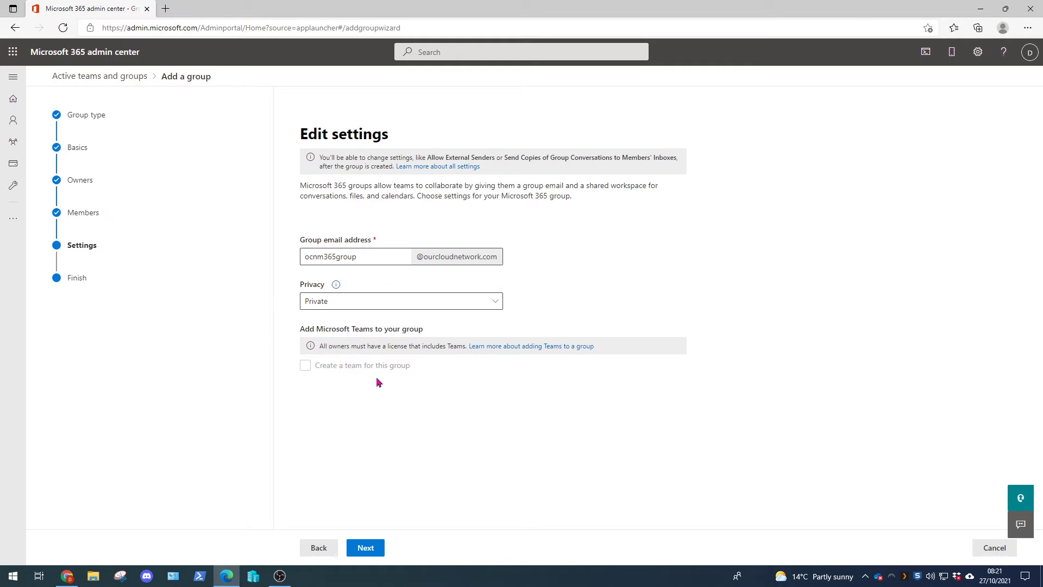
left_click(363, 547)
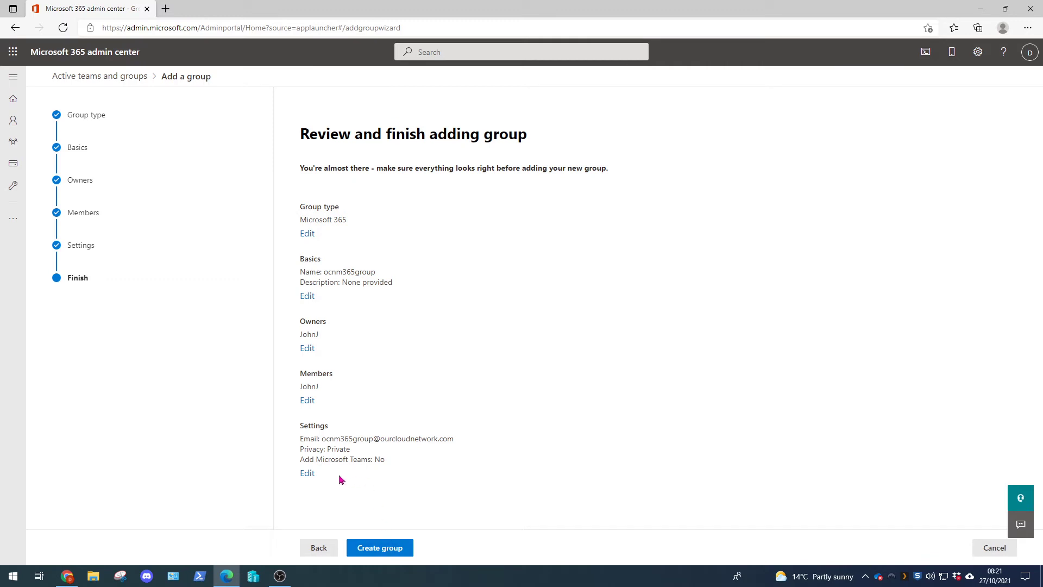
left_click(363, 545)
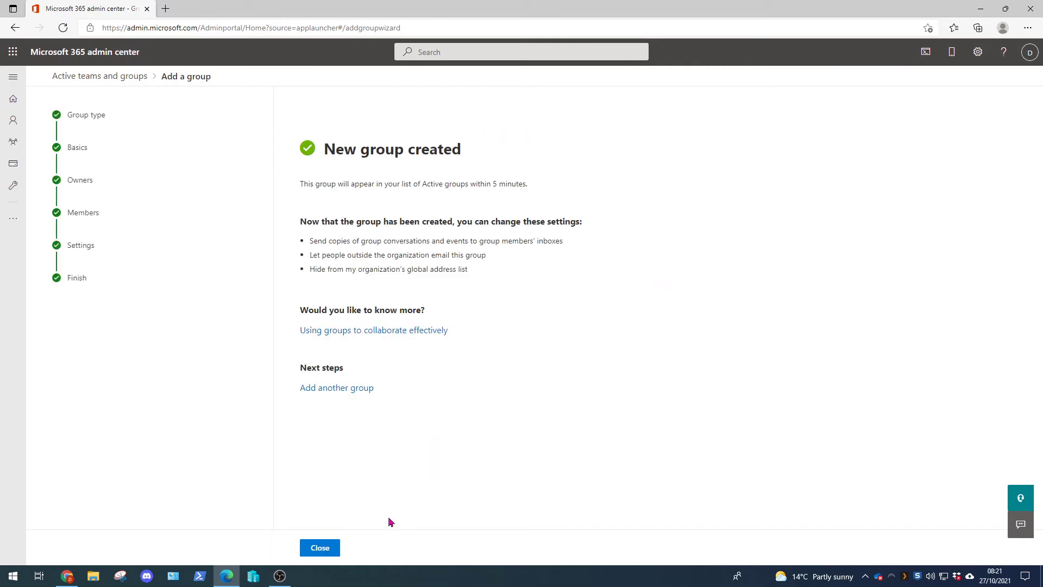
left_click(320, 548)
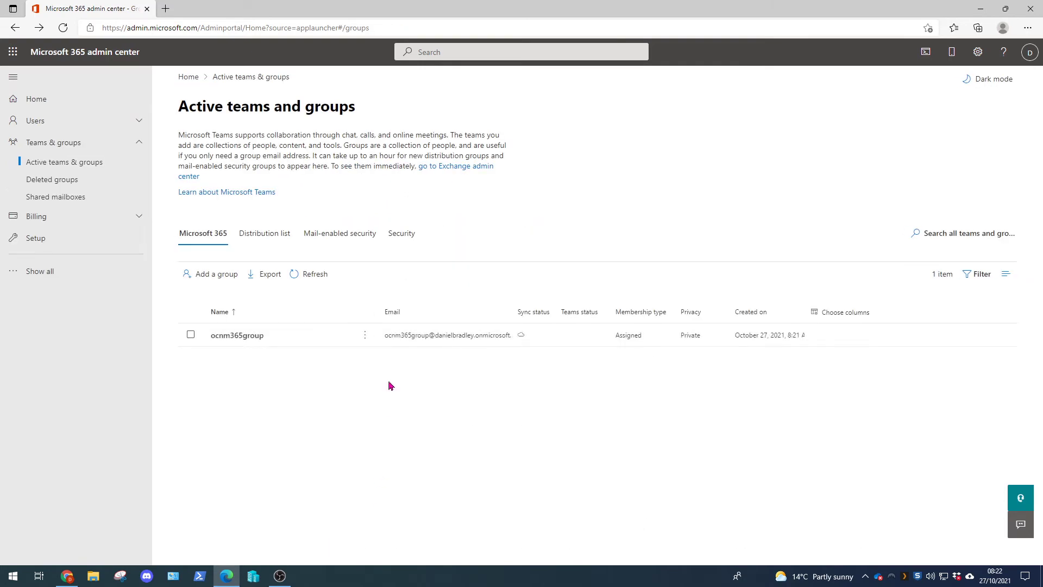
From the distribution lists, start a new group of type Distribution named ocndistgroup
left_click(271, 238)
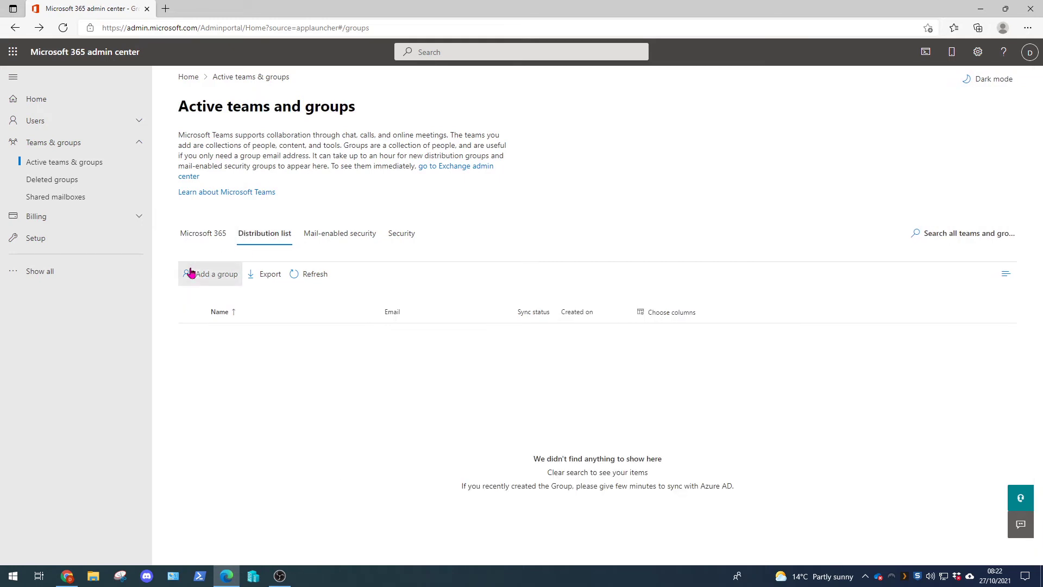
left_click(193, 273)
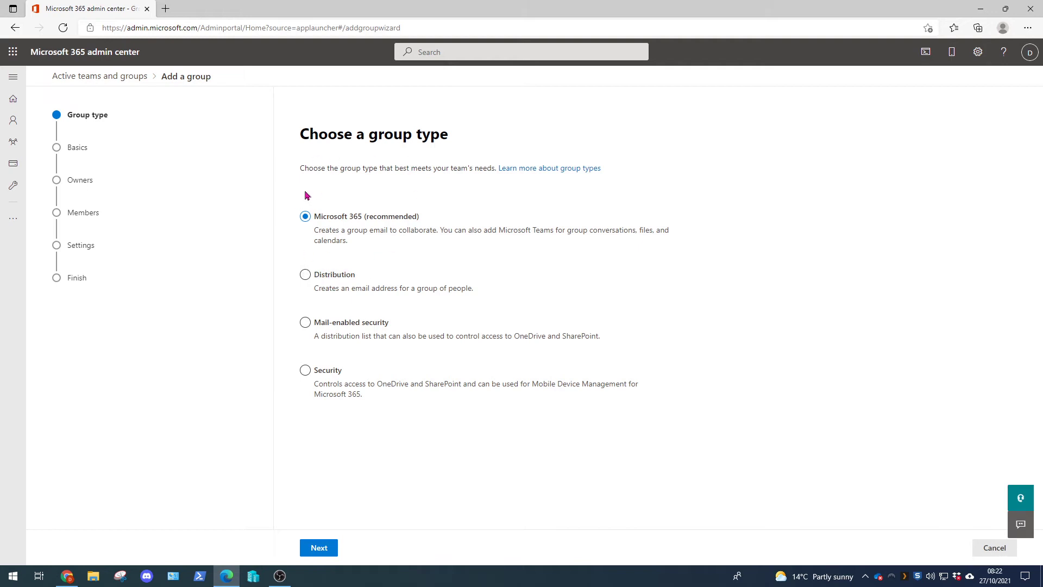
left_click(314, 277)
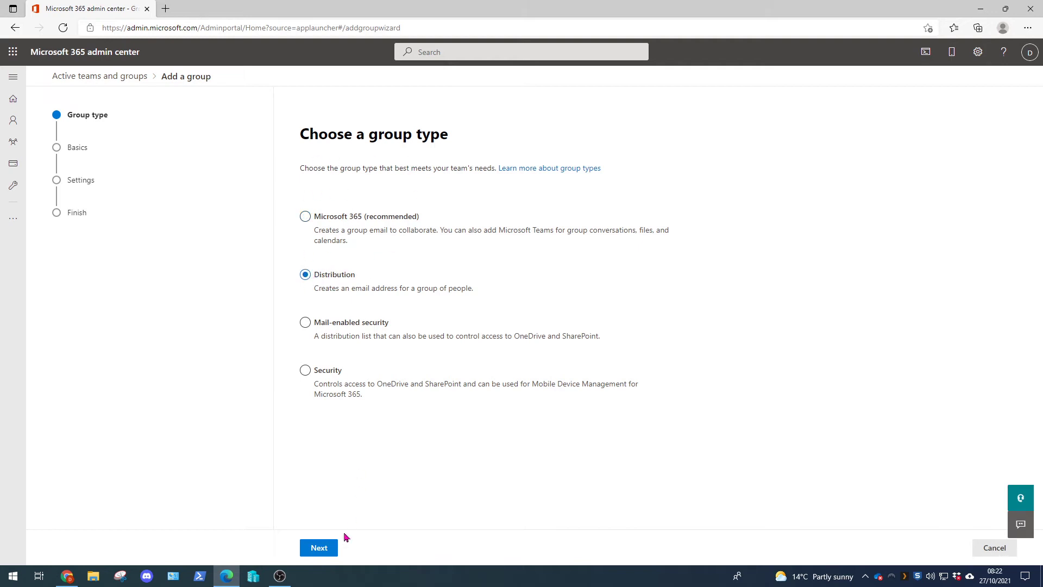
left_click(333, 553)
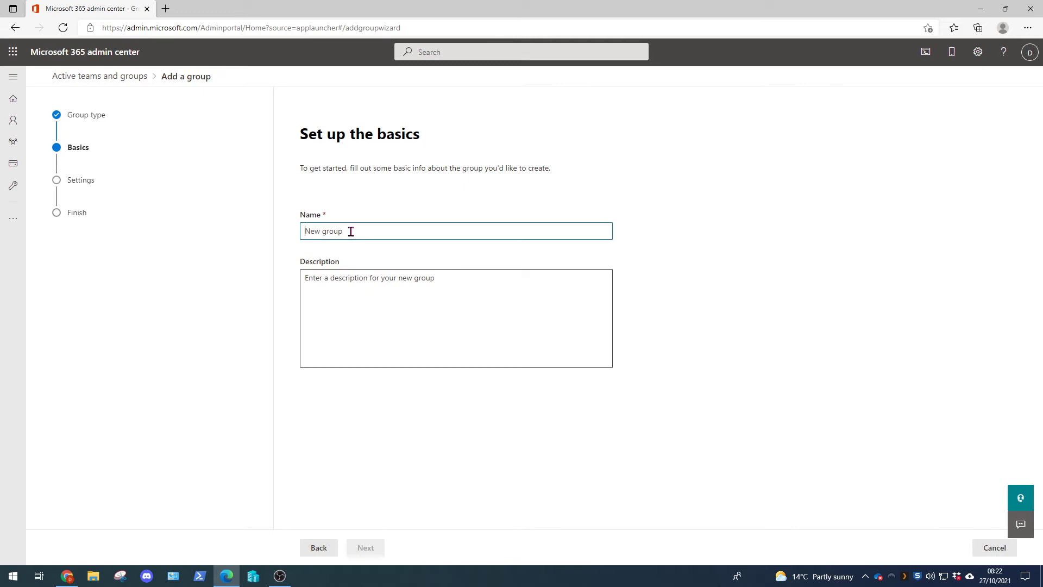
type("ocndistgroup")
left_click(370, 549)
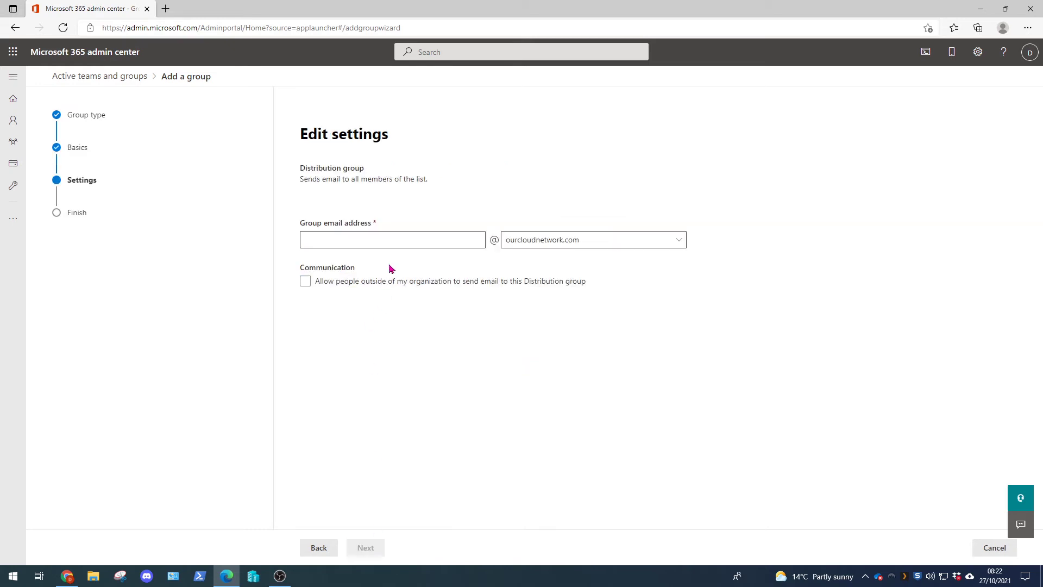
Set the distribution group's email alias to match its name, with outside senders disallowed, and create the group
left_click(391, 238)
type("ocn")
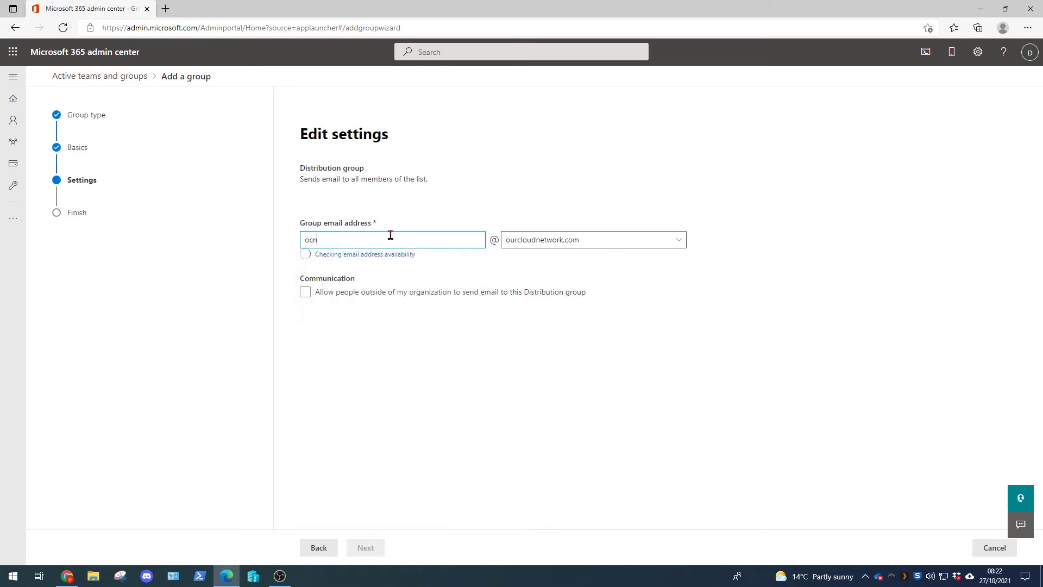
type("distgroup")
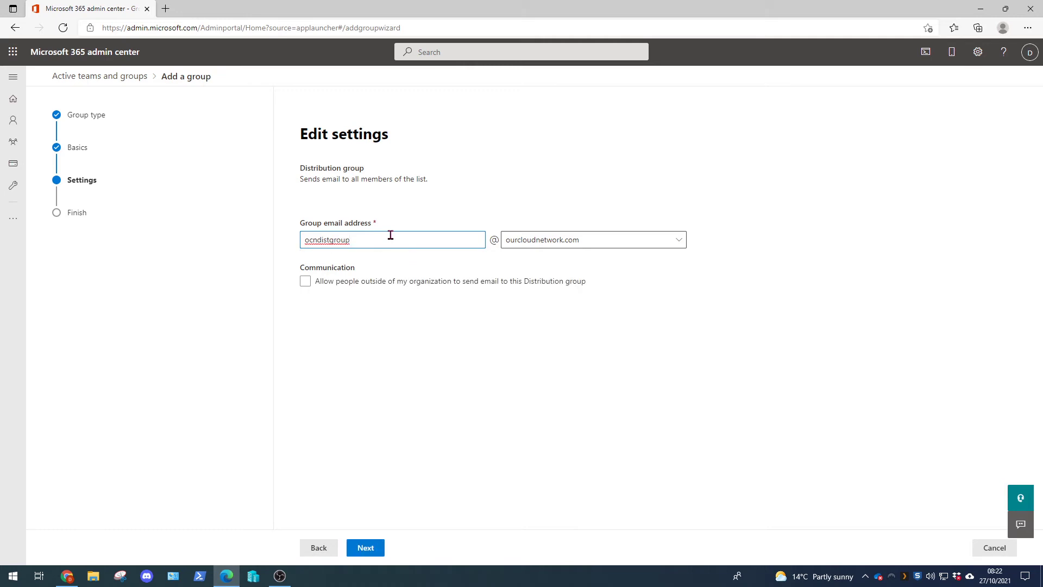
left_click(305, 283)
left_click(305, 282)
left_click(375, 549)
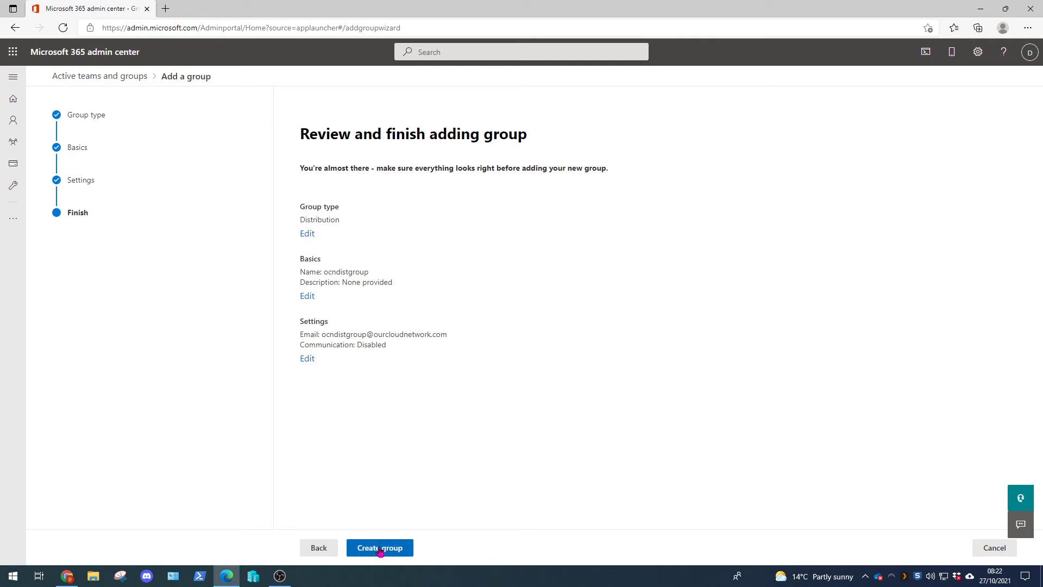
left_click(381, 550)
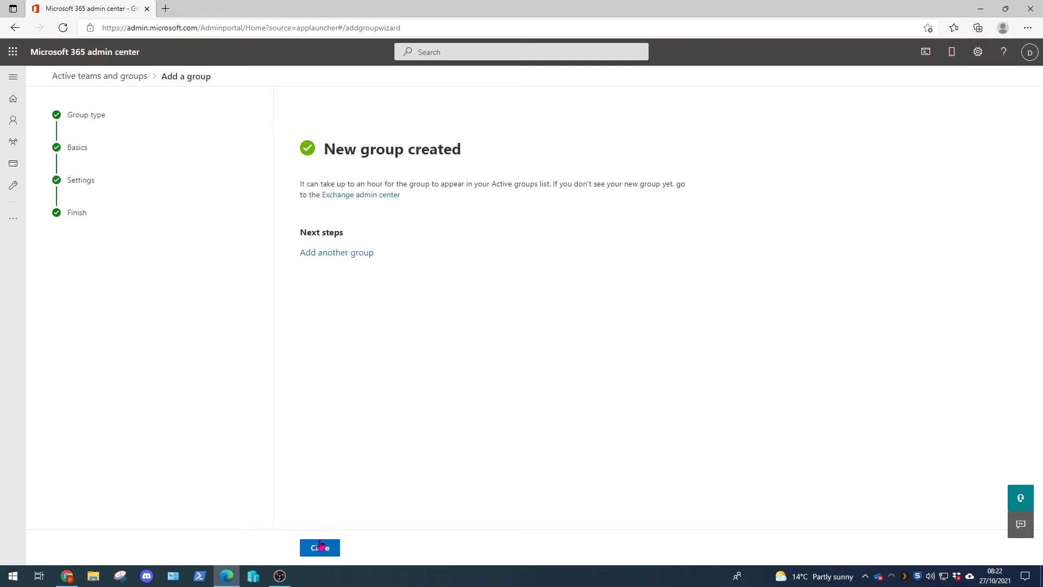
left_click(320, 547)
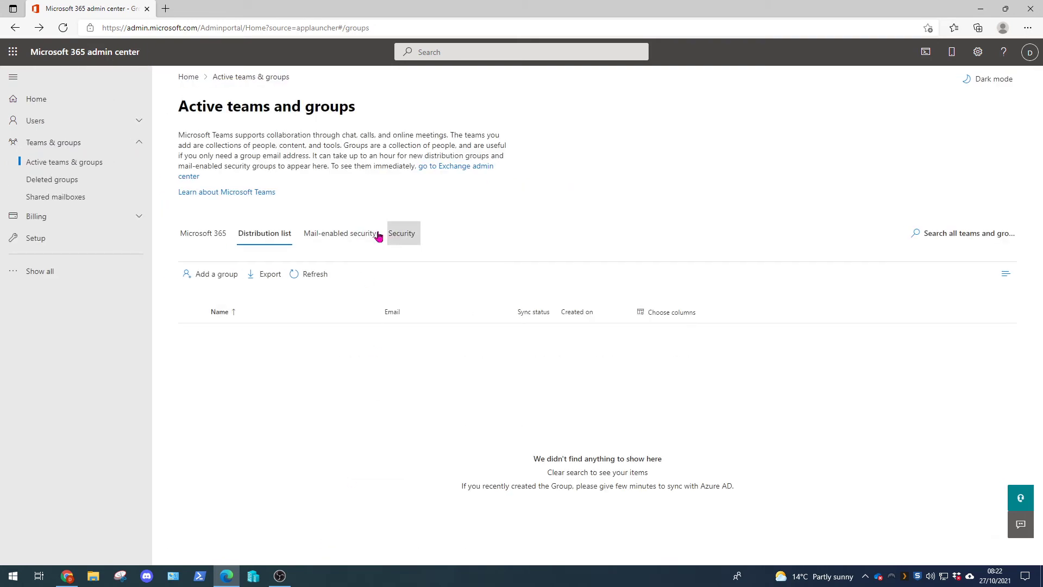
Create a new group of type Security named ocnsecgroup without a description, and return to the security groups list
left_click(400, 235)
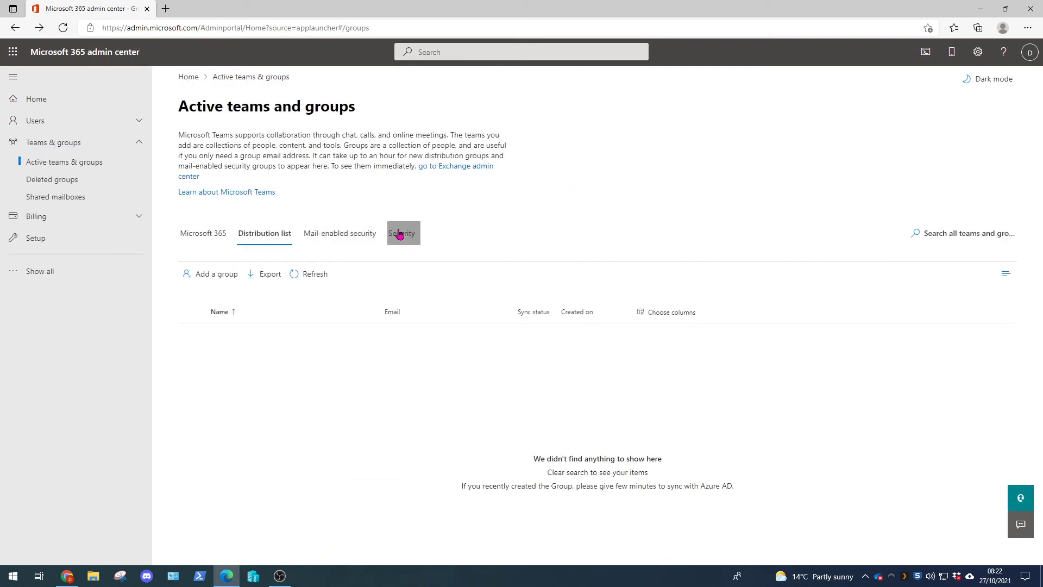
left_click(221, 280)
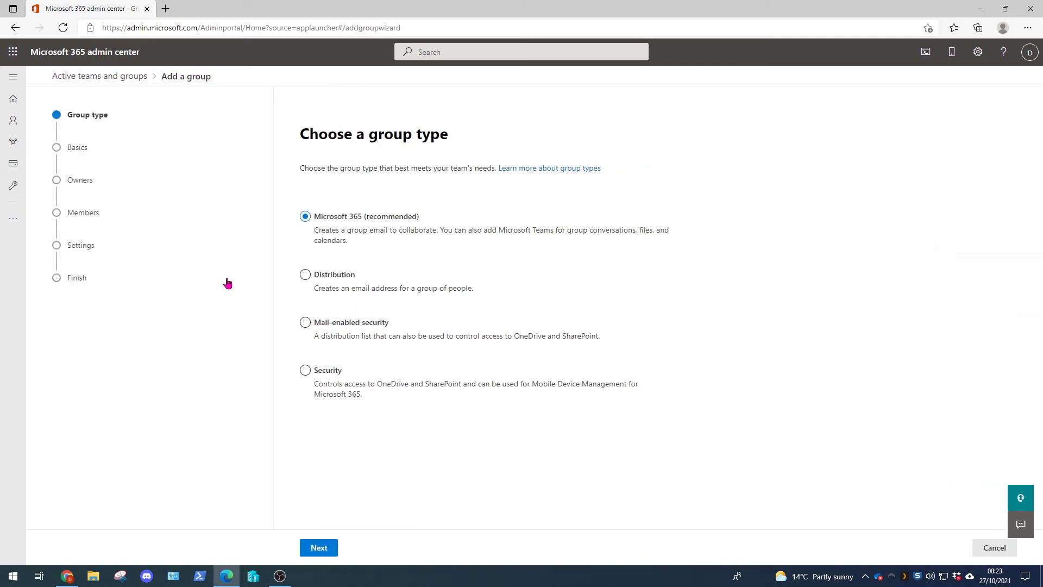
left_click(336, 370)
left_click(326, 547)
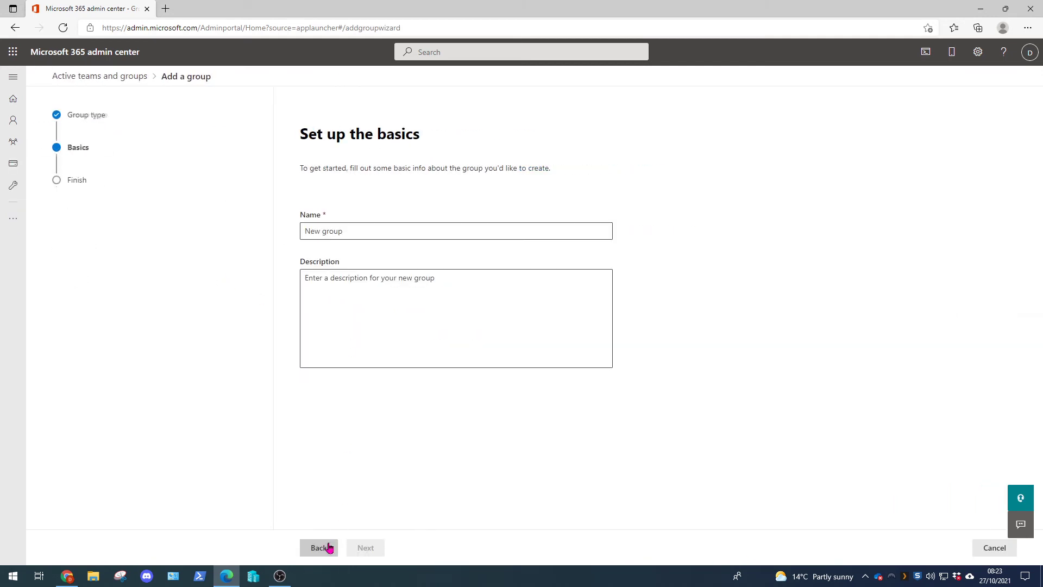
left_click(351, 230)
type("ocnsecgroup")
key("Tab")
left_click(370, 549)
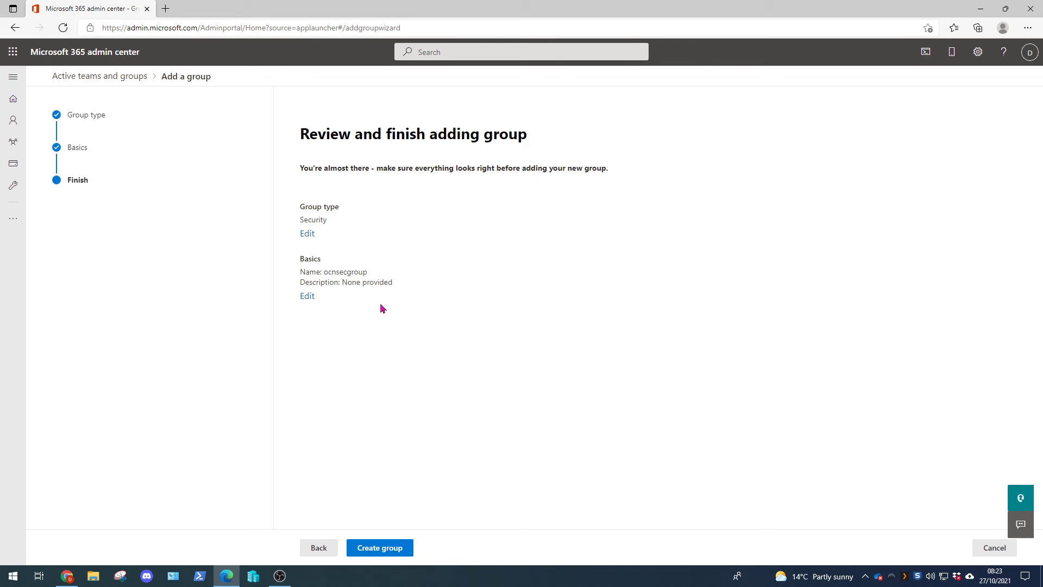
left_click(369, 549)
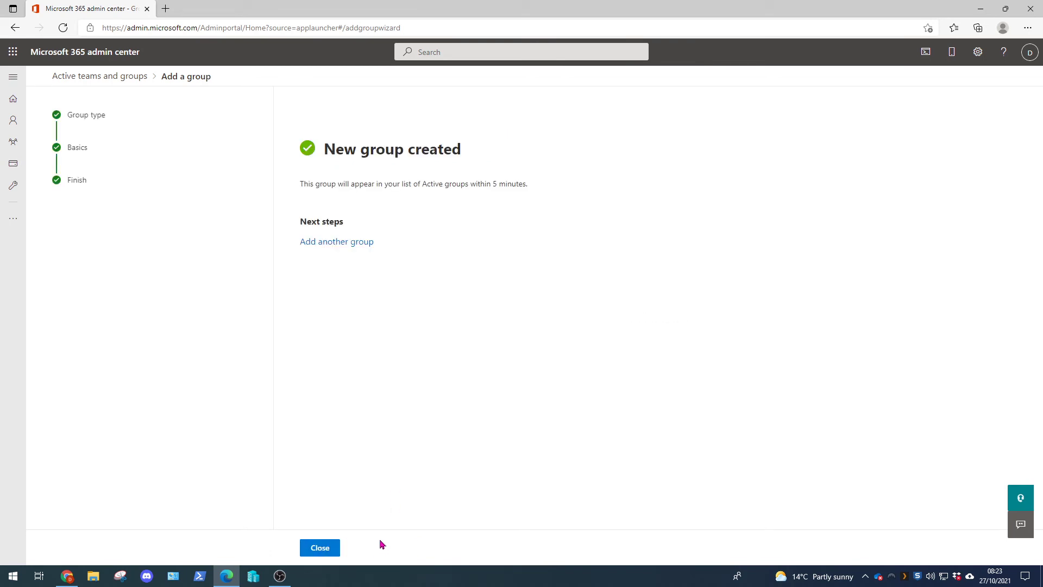
left_click(317, 548)
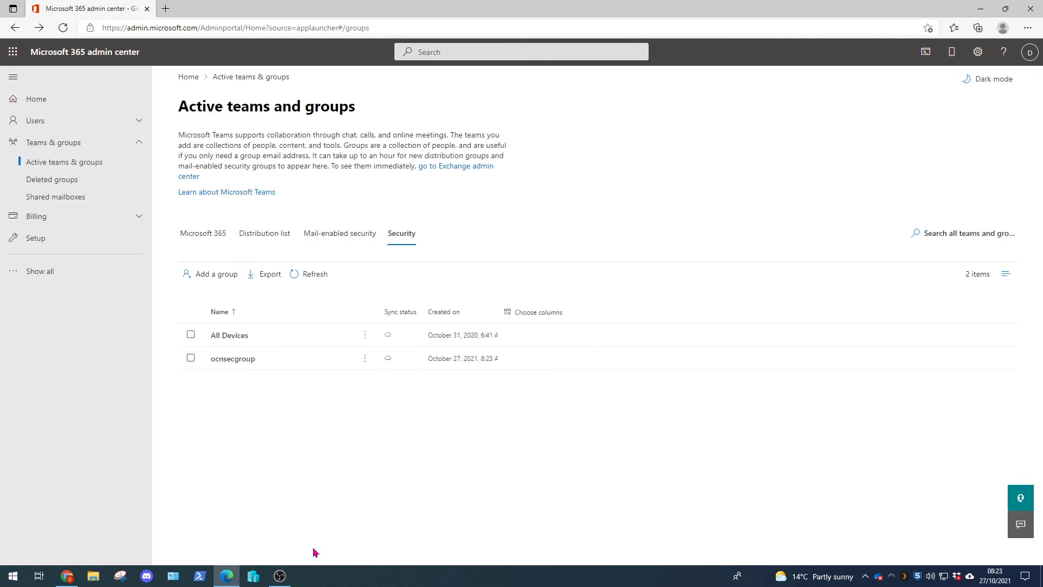
Refresh the security groups list and open the ocnsecgroup details at its owners and members
left_click(242, 360)
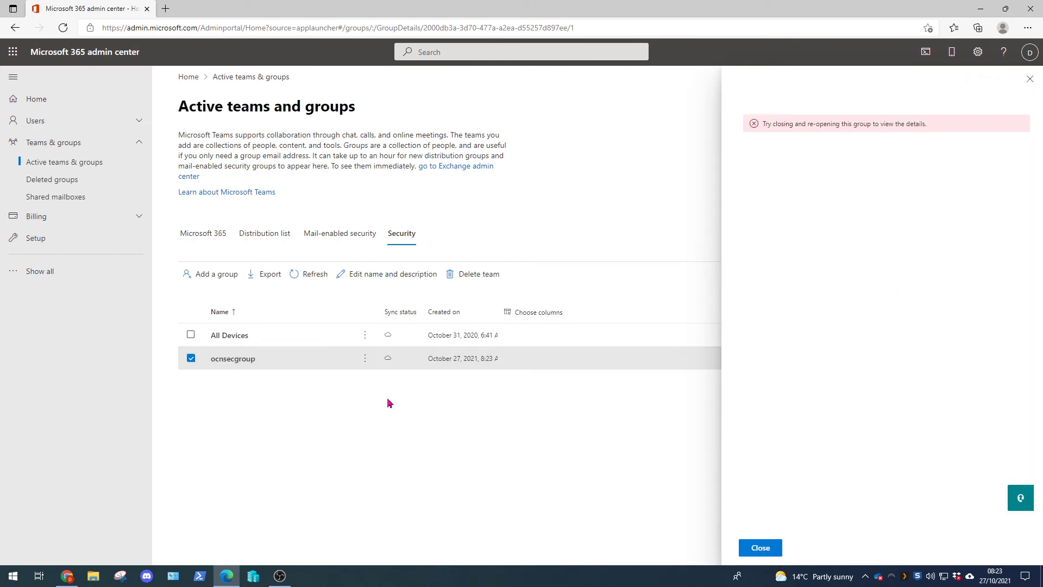
left_click(760, 547)
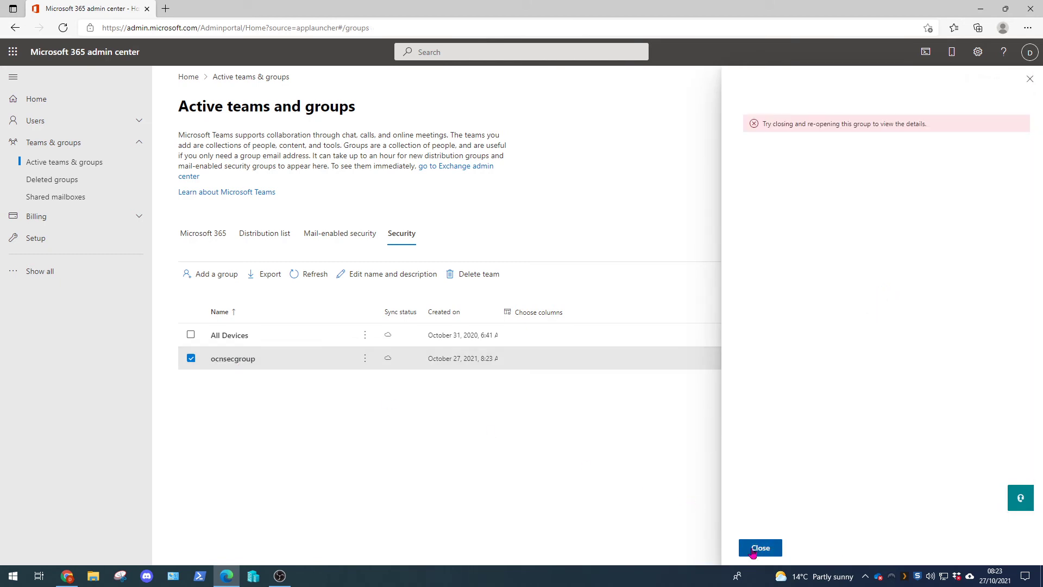
left_click(299, 274)
left_click(240, 360)
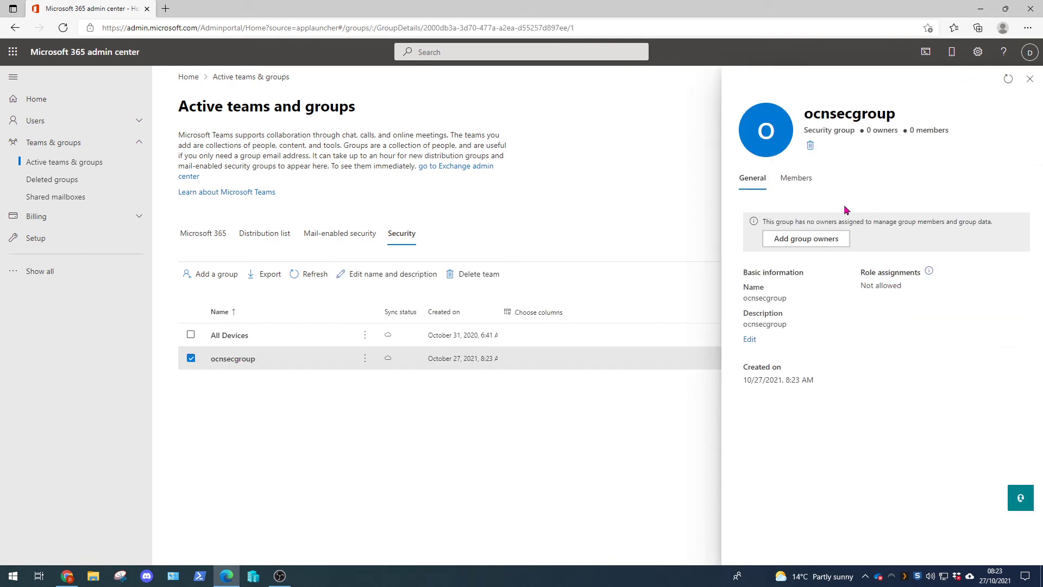
left_click(797, 183)
left_click(752, 185)
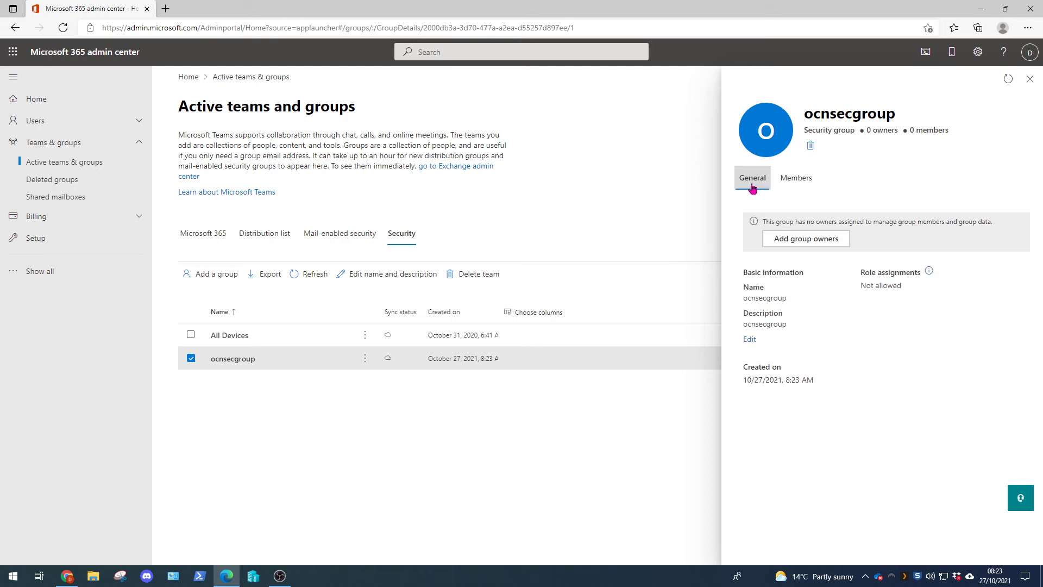
left_click(794, 180)
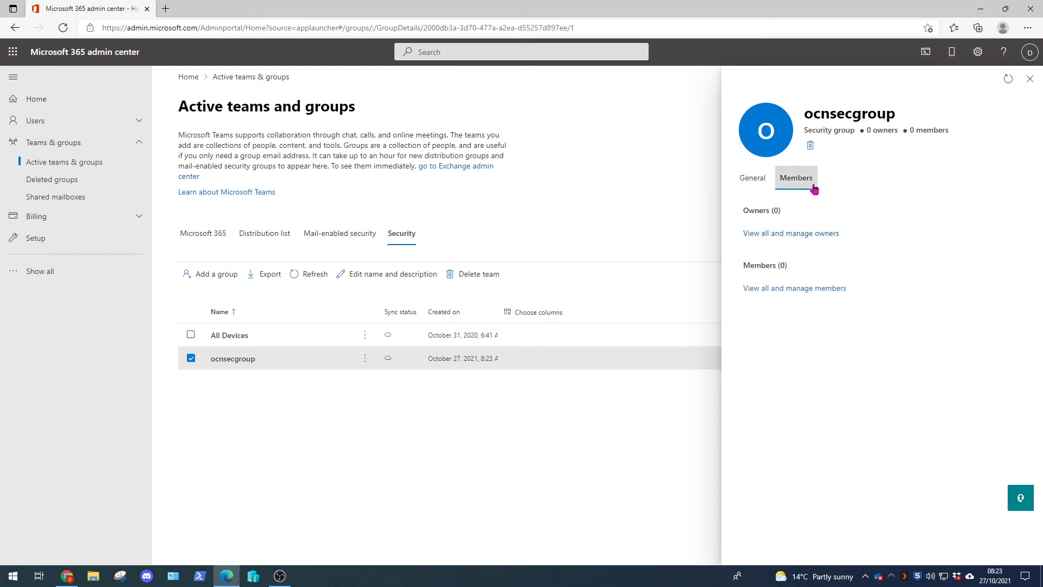
Add the user with the J avatar as an owner of ocnsecgroup and return to the group's details
left_click(782, 236)
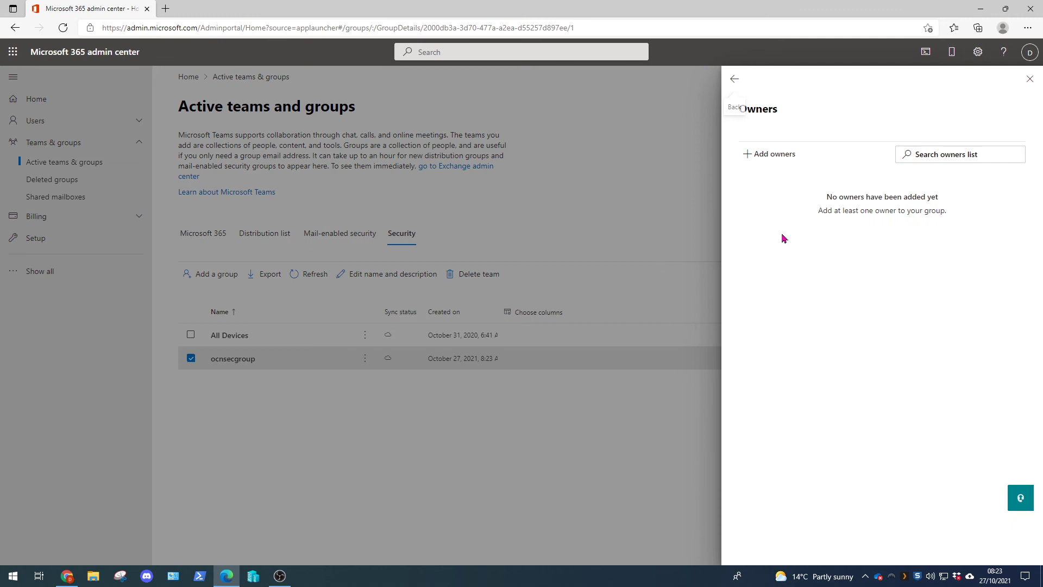
left_click(776, 159)
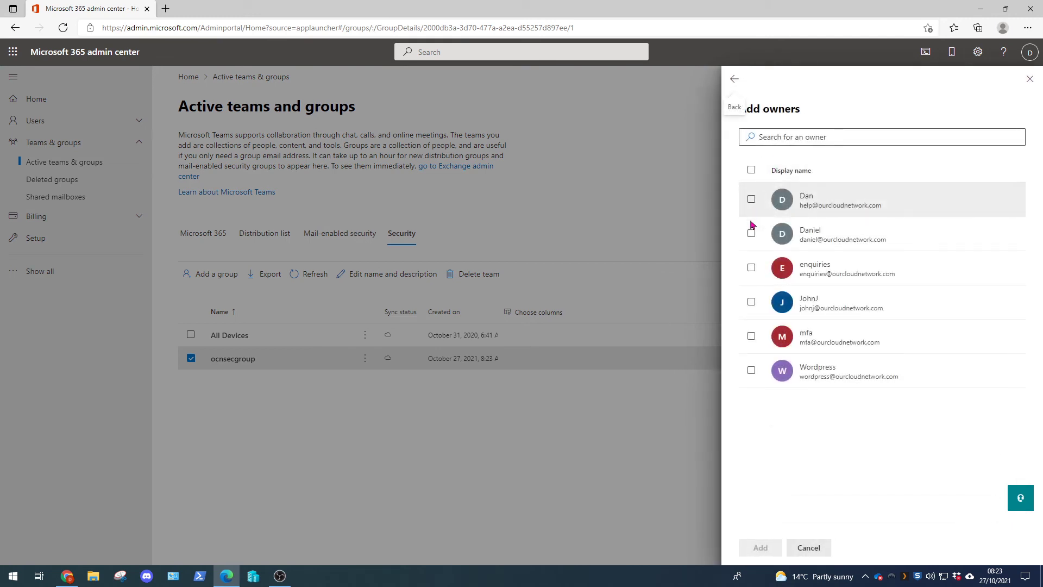
left_click(751, 301)
left_click(776, 548)
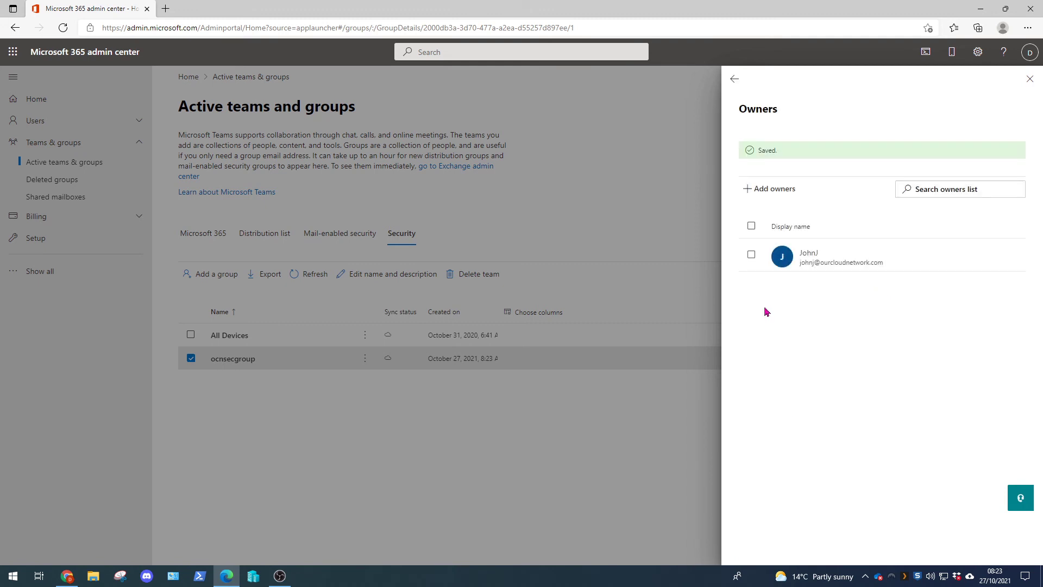
left_click(734, 79)
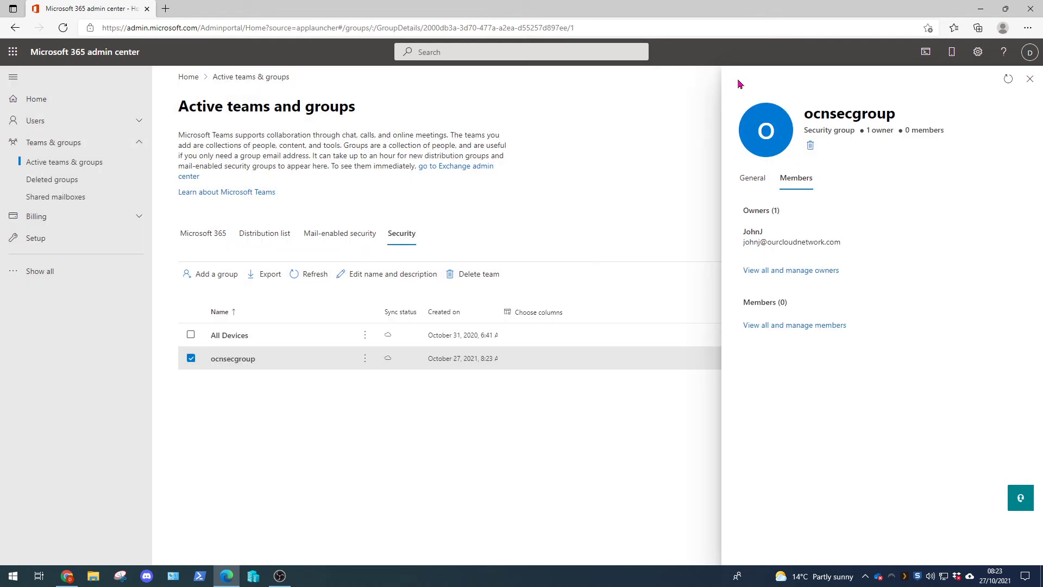
Add the same J-avatar user as a member of ocnsecgroup and return to the group's details
left_click(788, 328)
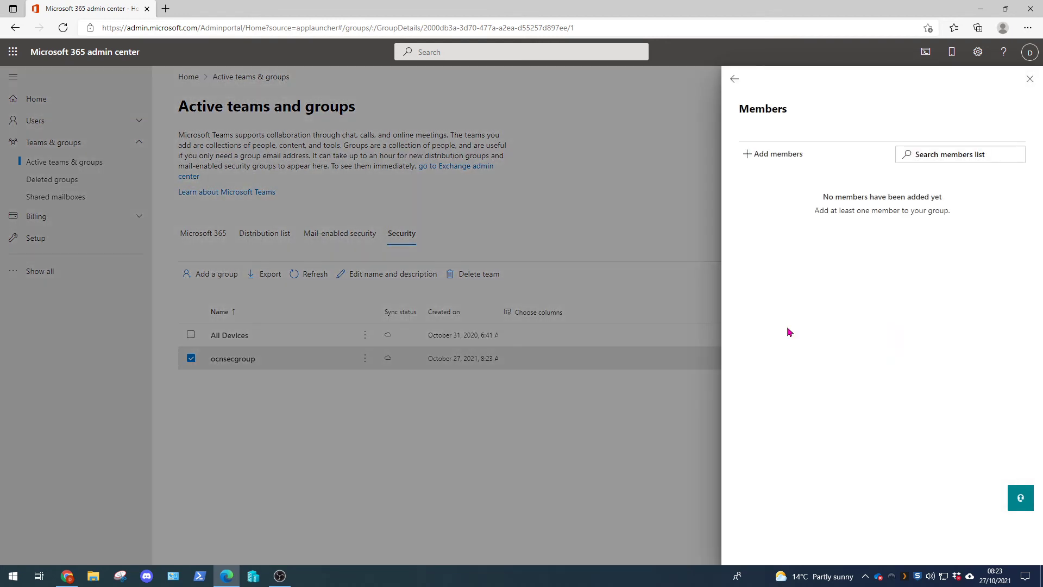
left_click(782, 162)
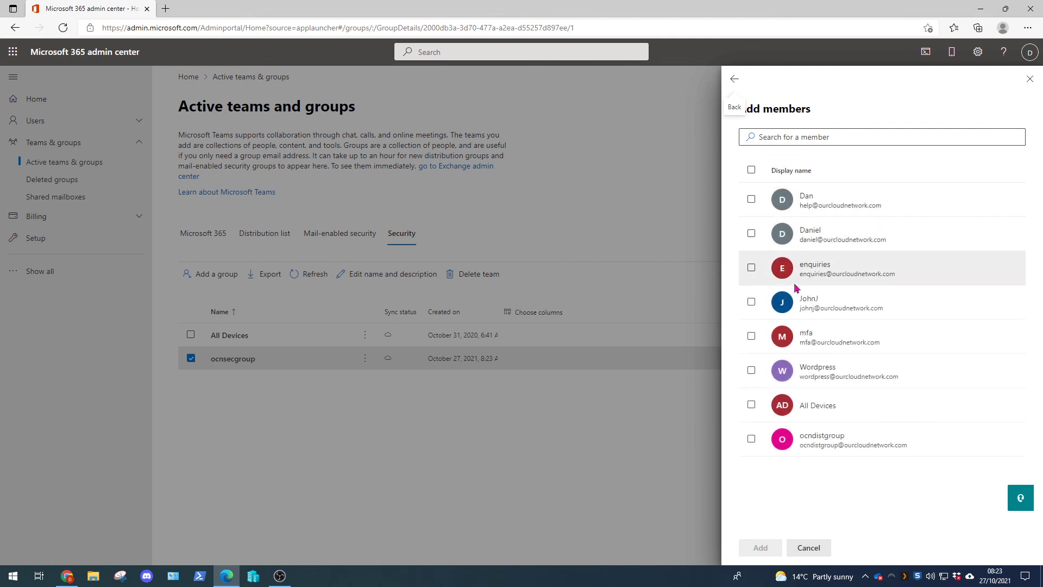
left_click(797, 300)
left_click(763, 548)
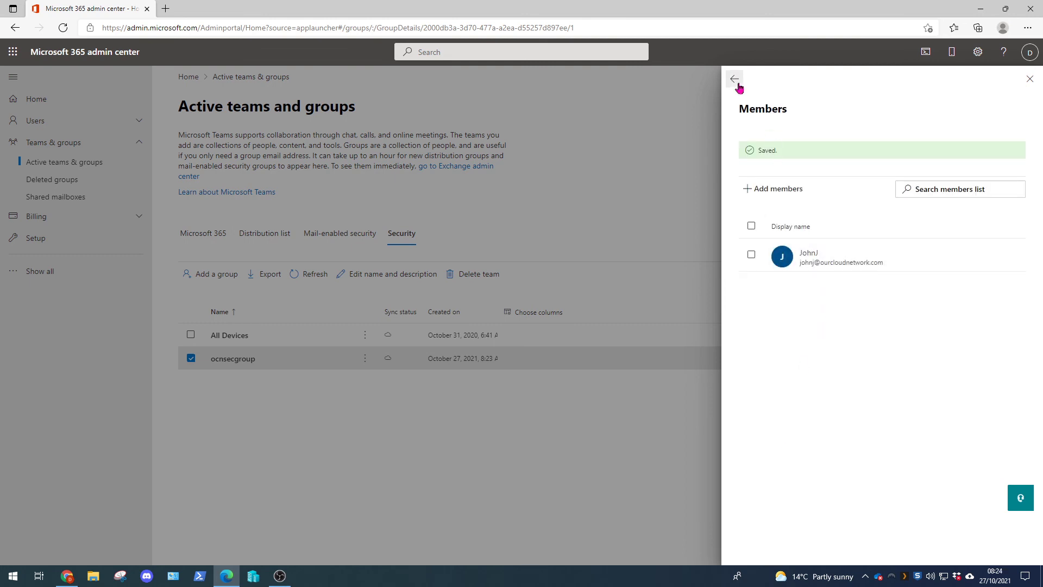
left_click(738, 82)
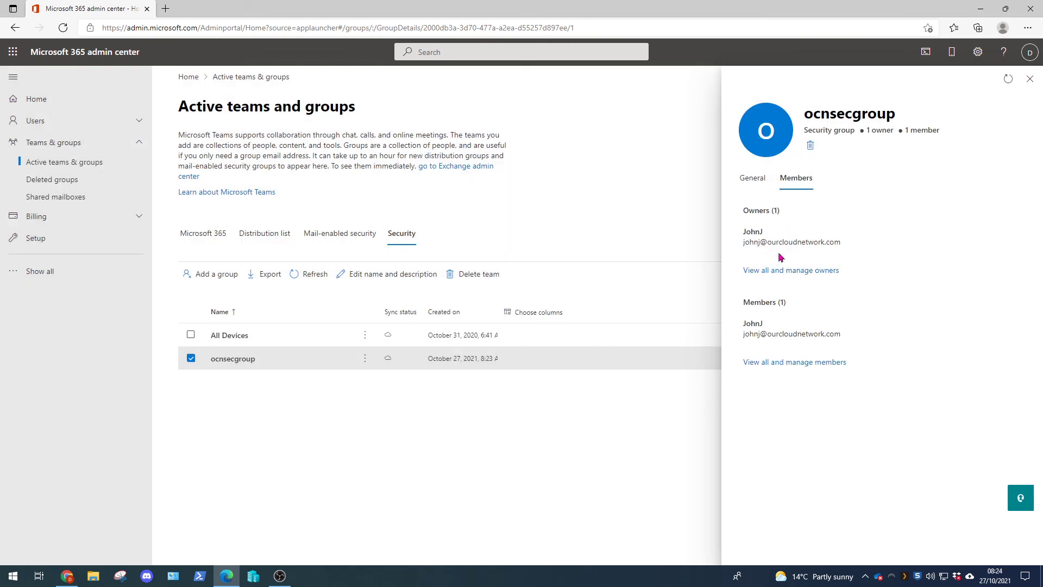
From the mail-enabled security groups list, start a new group of type Mail-enabled security named ocnmsecgroup without a description
left_click(345, 239)
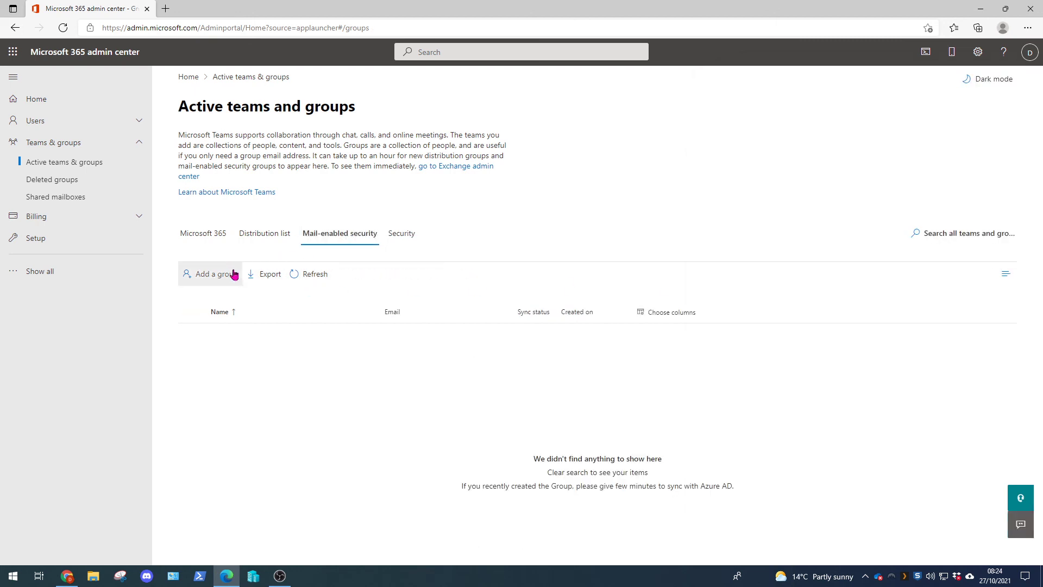
left_click(215, 274)
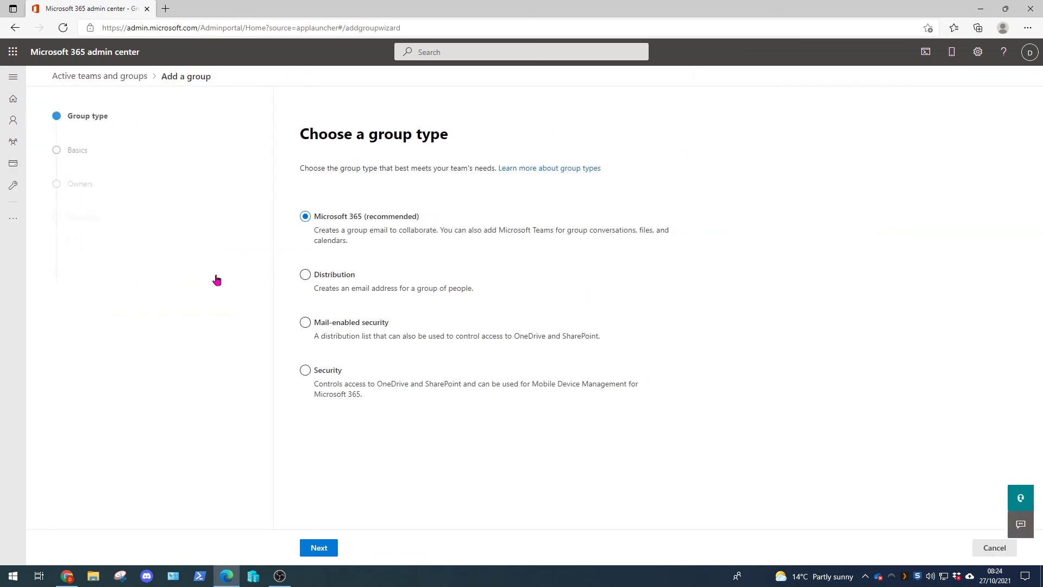
left_click(331, 333)
left_click(323, 549)
left_click(364, 230)
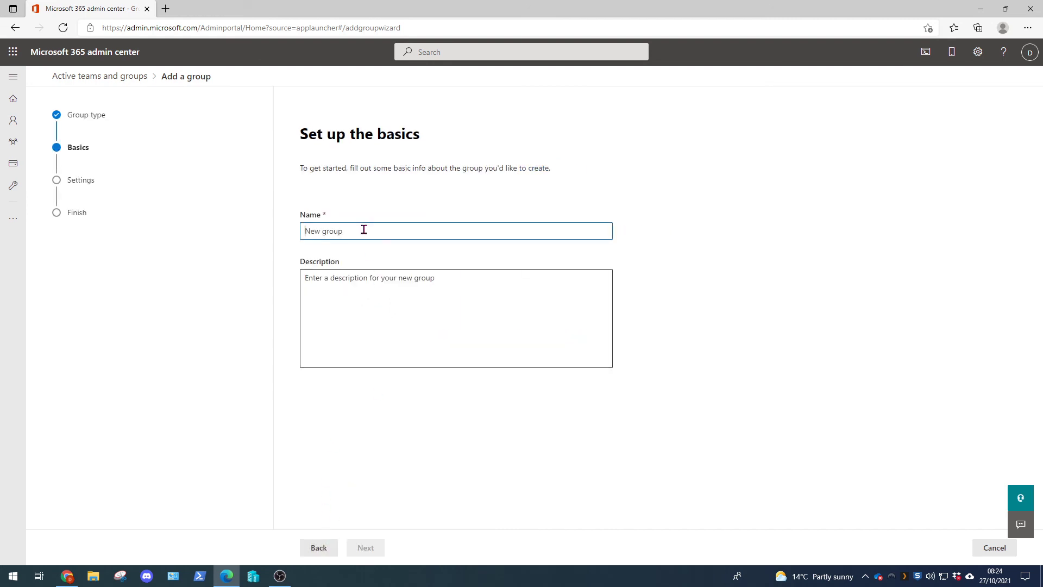
type("ocnmsecgroup")
left_click(374, 548)
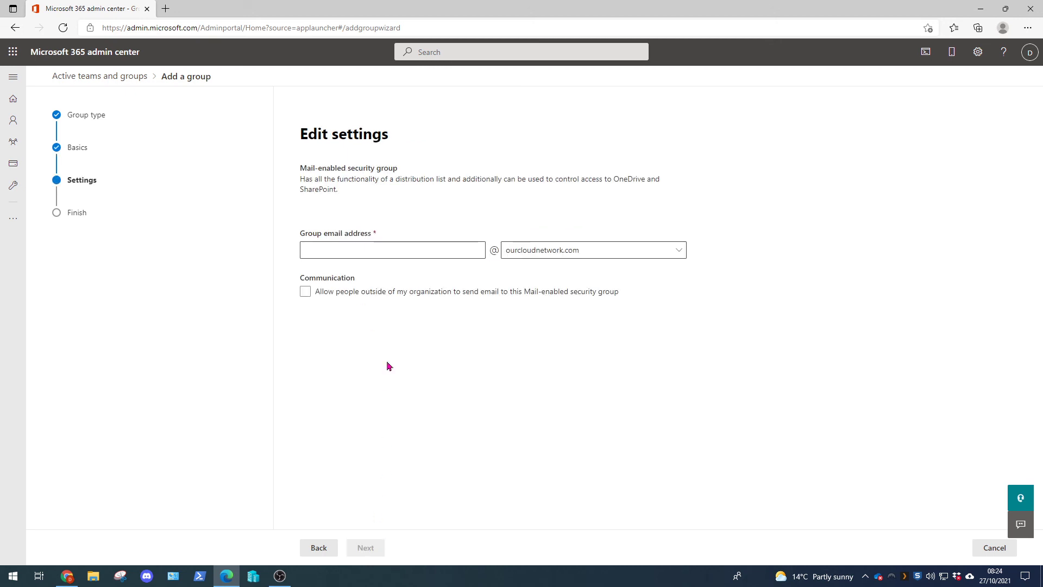
Set the group email alias to ocnmsecgroup, keep outside senders disallowed, and create the mail-enabled security group, closing the wizard
left_click(397, 246)
type("ocnmsecgroup")
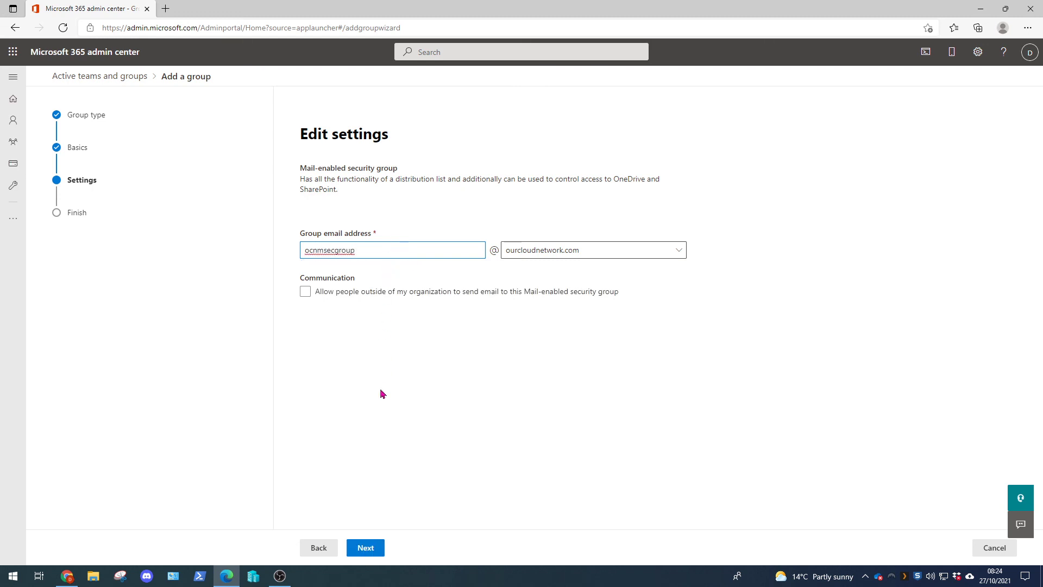
left_click(306, 292)
left_click(459, 292)
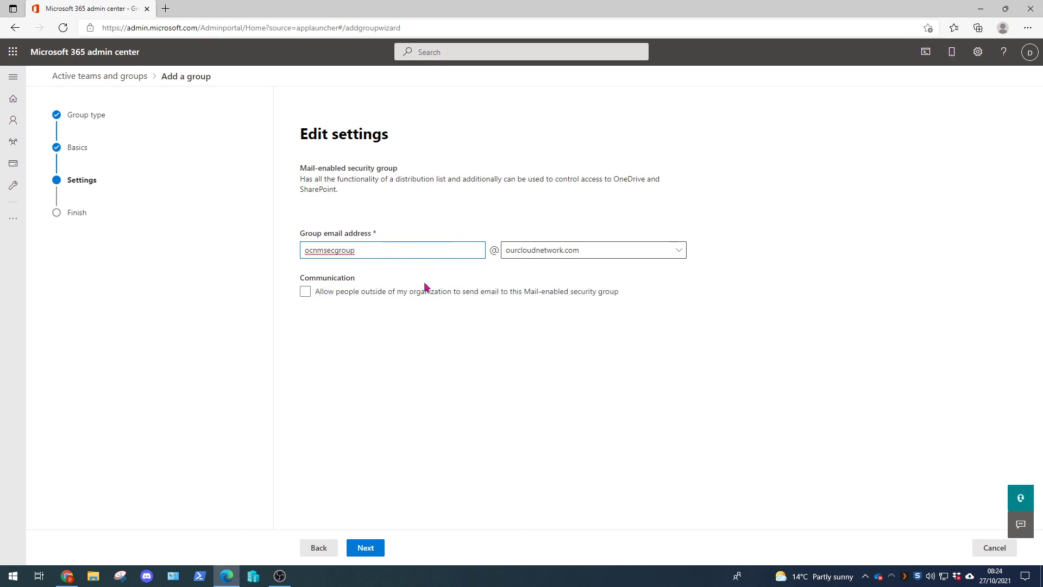
left_click(373, 555)
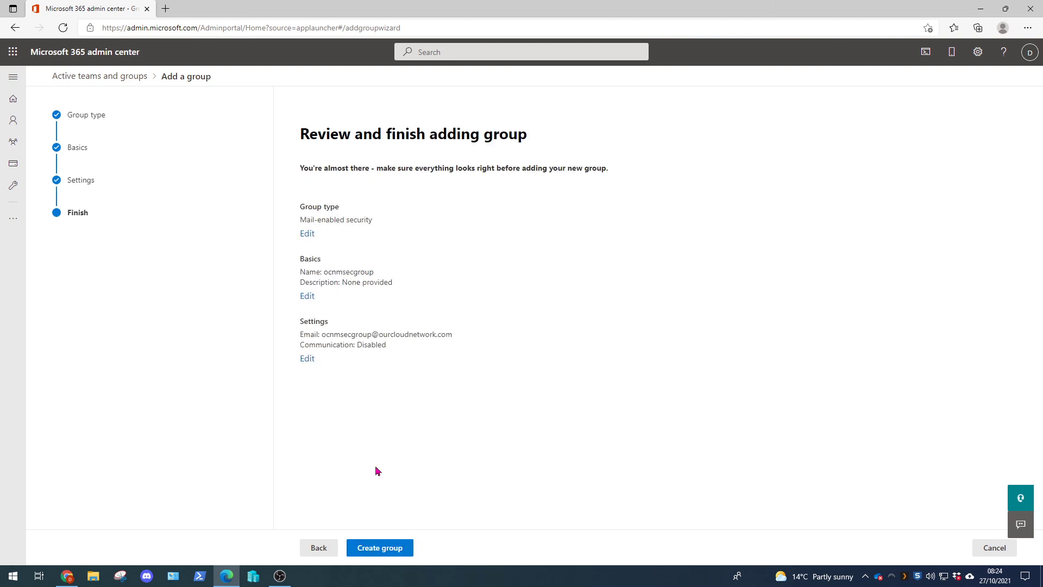
left_click(380, 547)
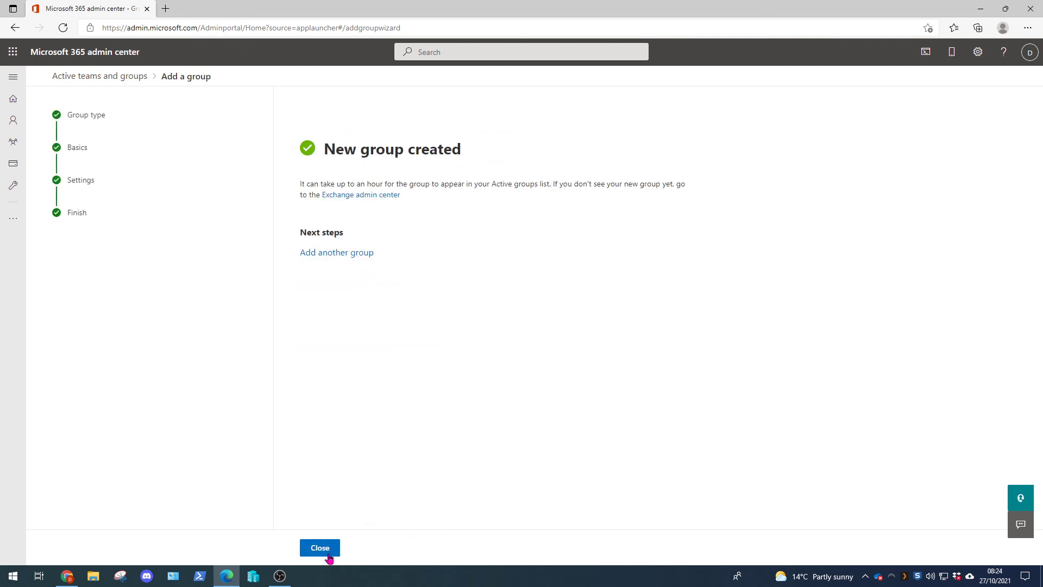
left_click(328, 553)
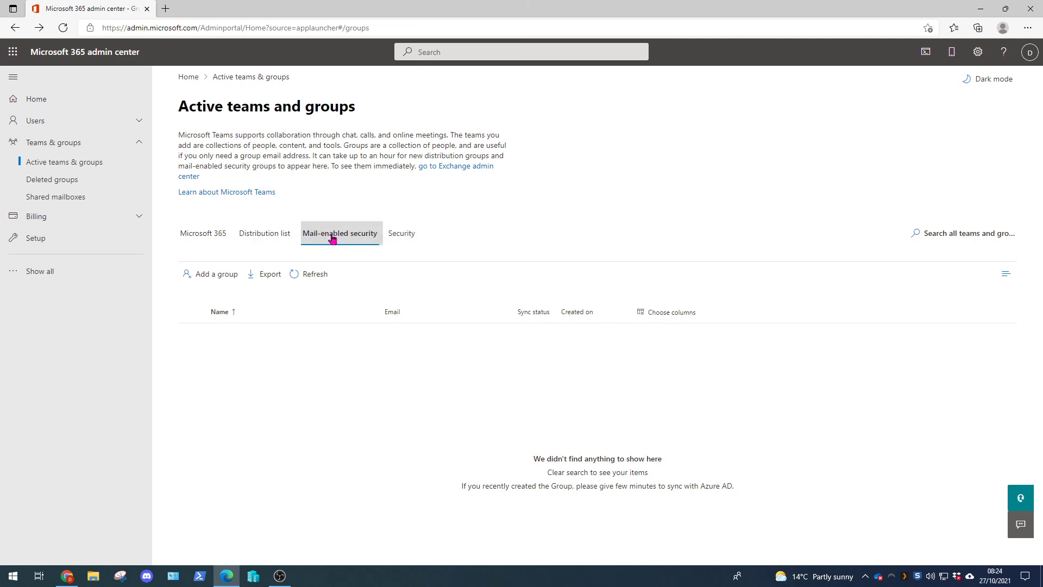
Review the Microsoft 365, distribution and security group lists, ending on the Microsoft 365 groups
left_click(215, 233)
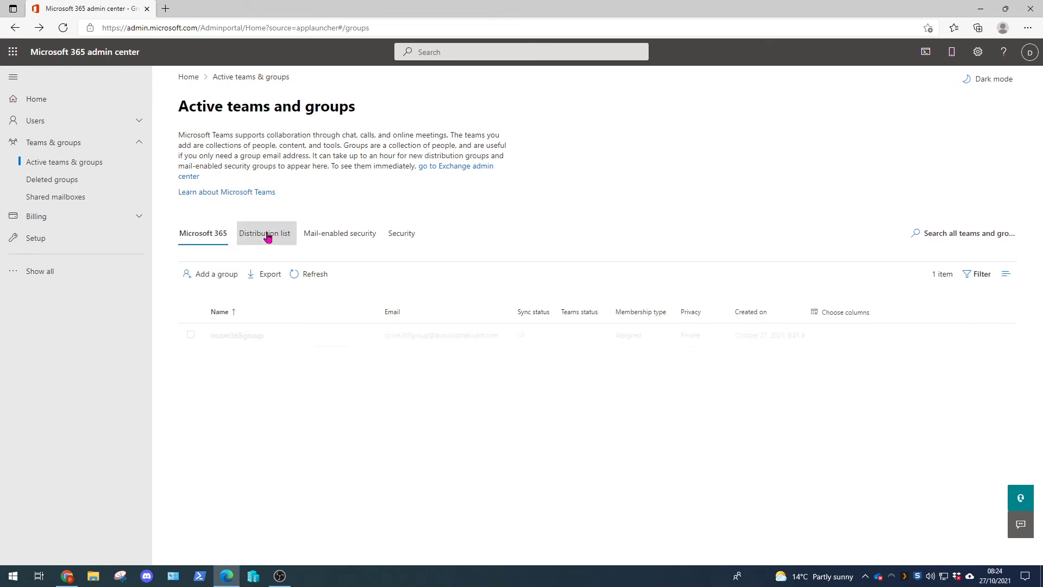
left_click(270, 237)
left_click(402, 234)
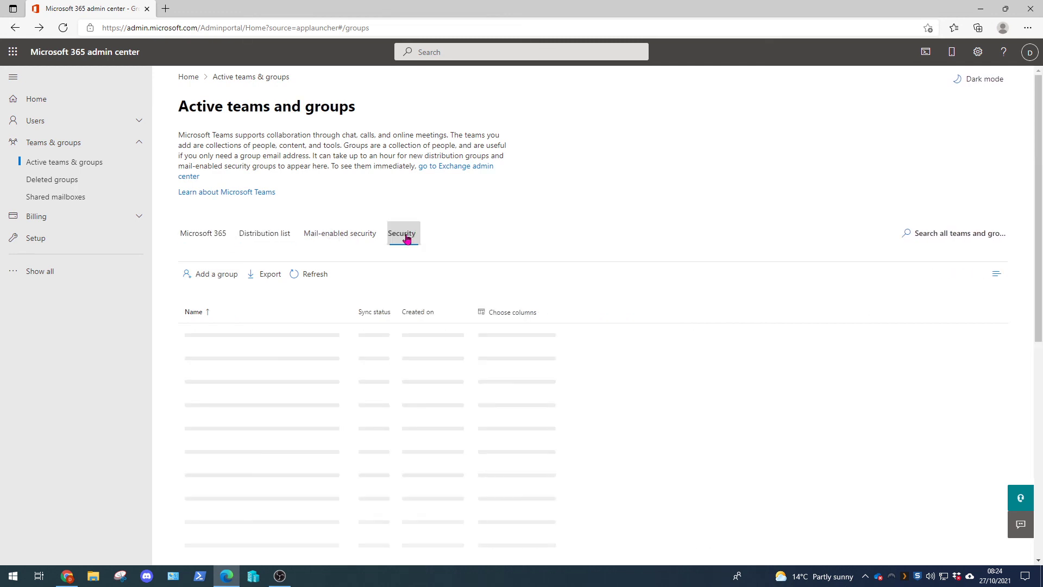
left_click(223, 237)
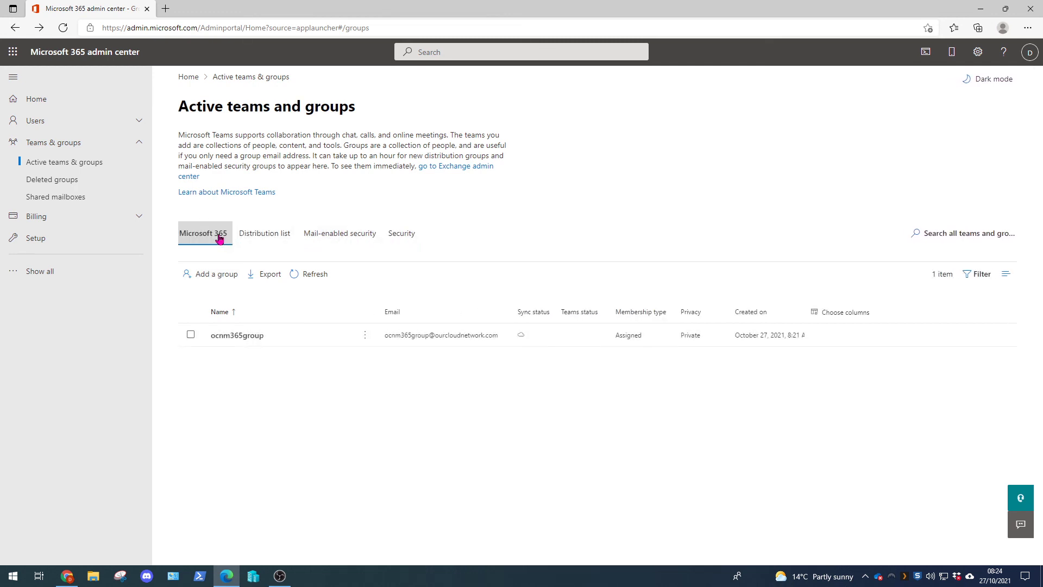